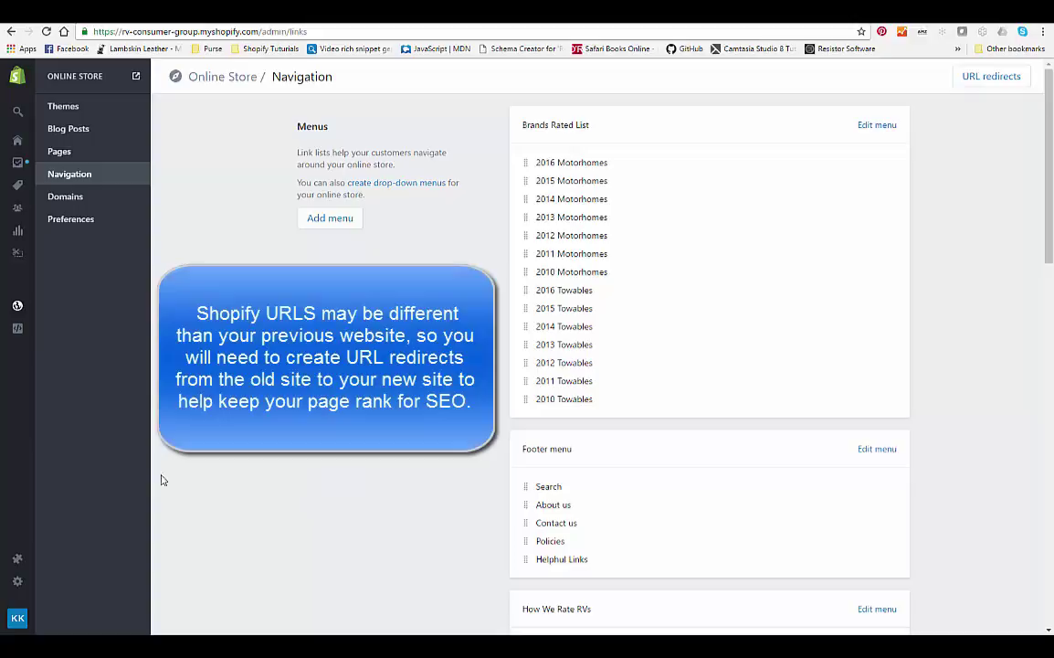
Step: Open the URL redirects list under the online store's navigation and look at the blank form for adding a redirect
left_click(18, 307)
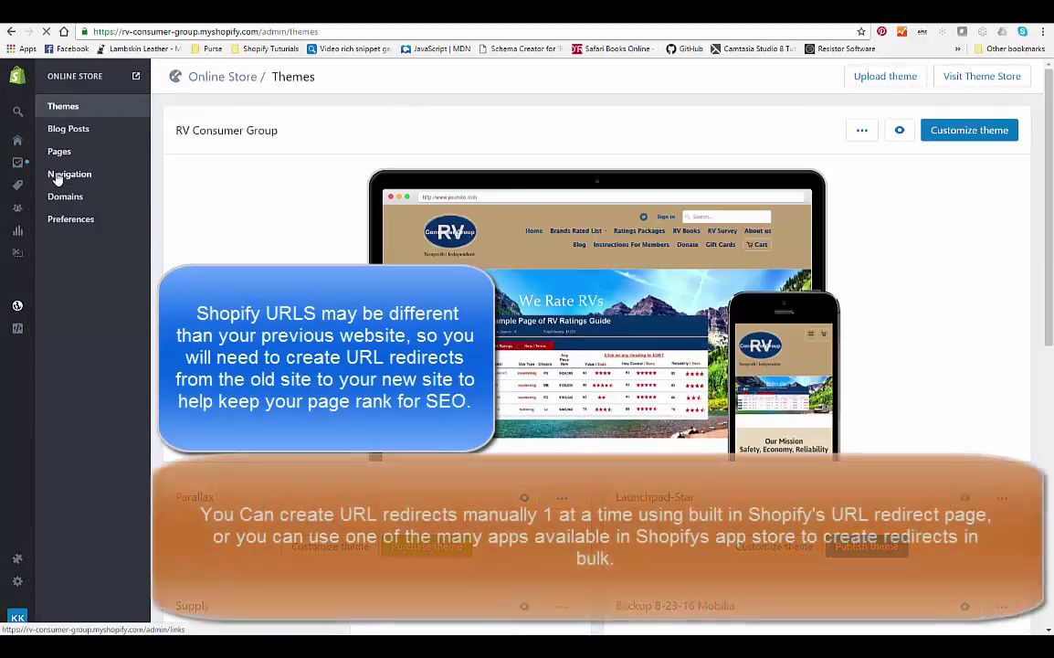
left_click(56, 178)
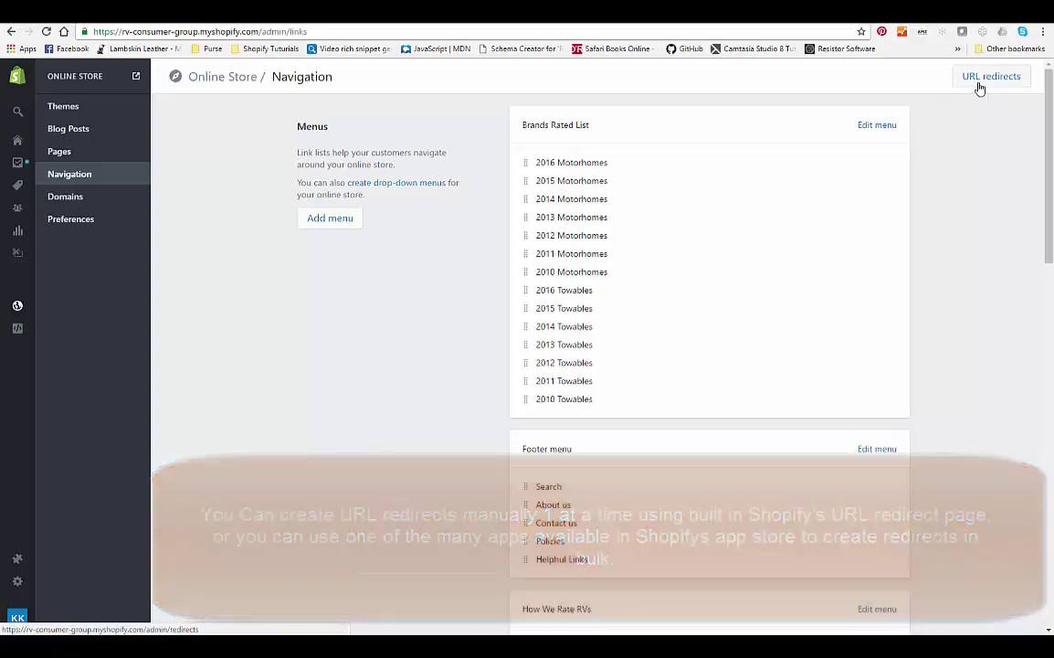
left_click(978, 84)
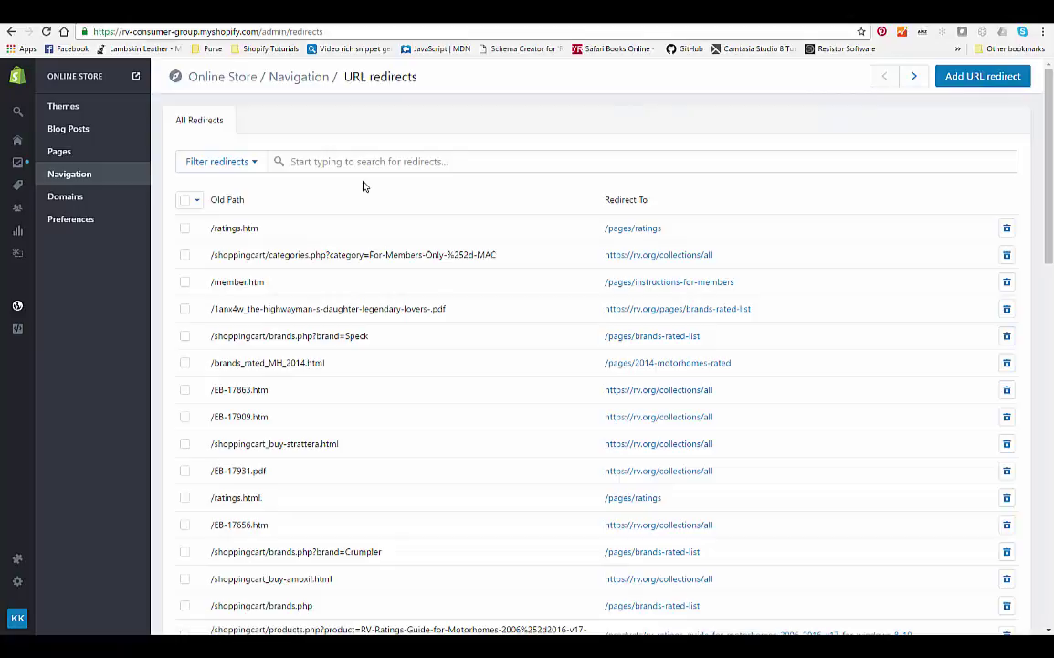
left_click(958, 85)
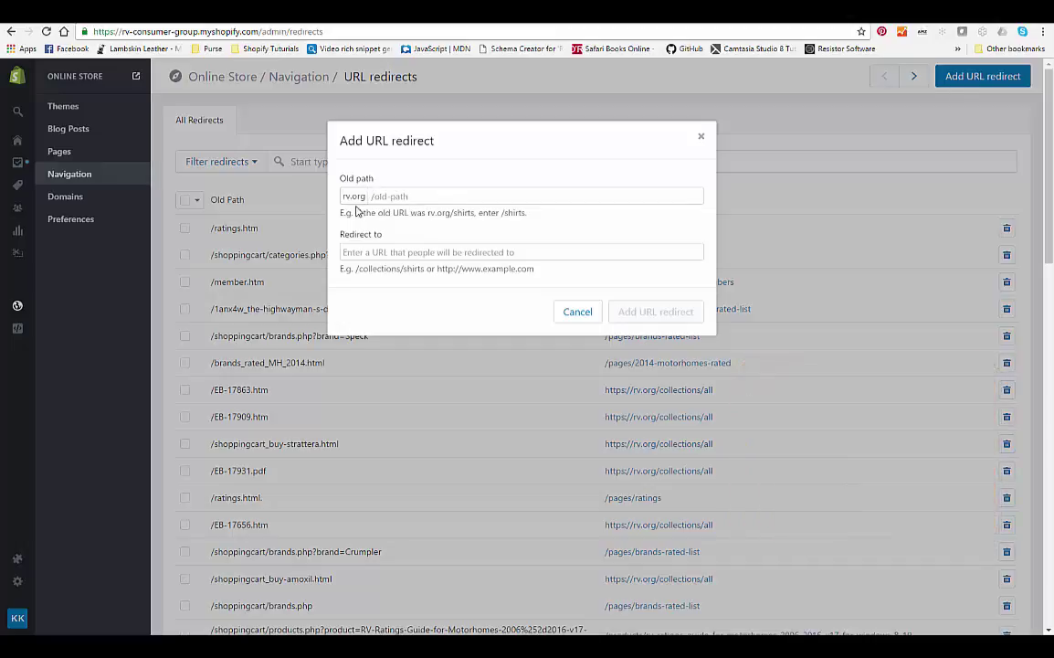
left_click(576, 313)
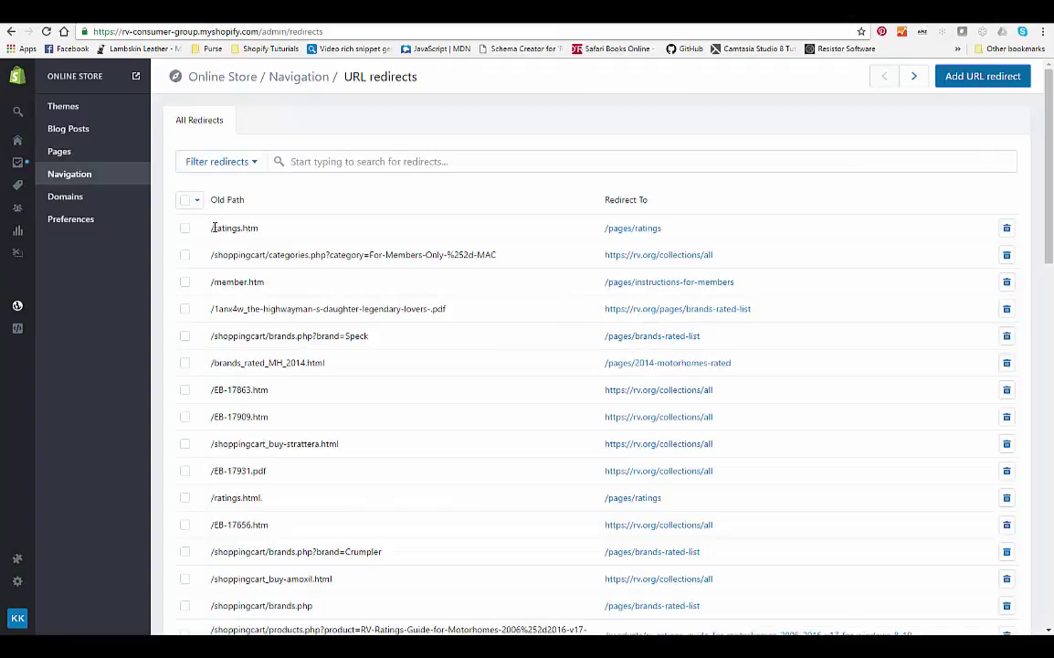
Step: Start a new URL redirect using /ratings.htm, copied from the first redirect in the list, as the old path
left_click_drag(211, 232, 265, 229)
right_click(259, 231)
left_click(282, 240)
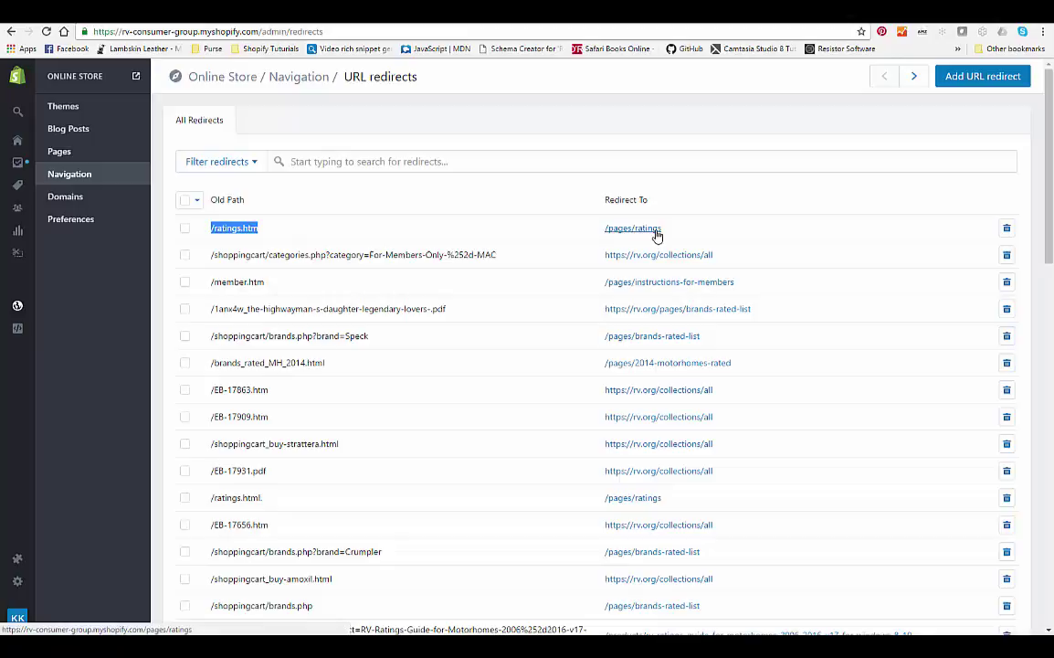
left_click(958, 78)
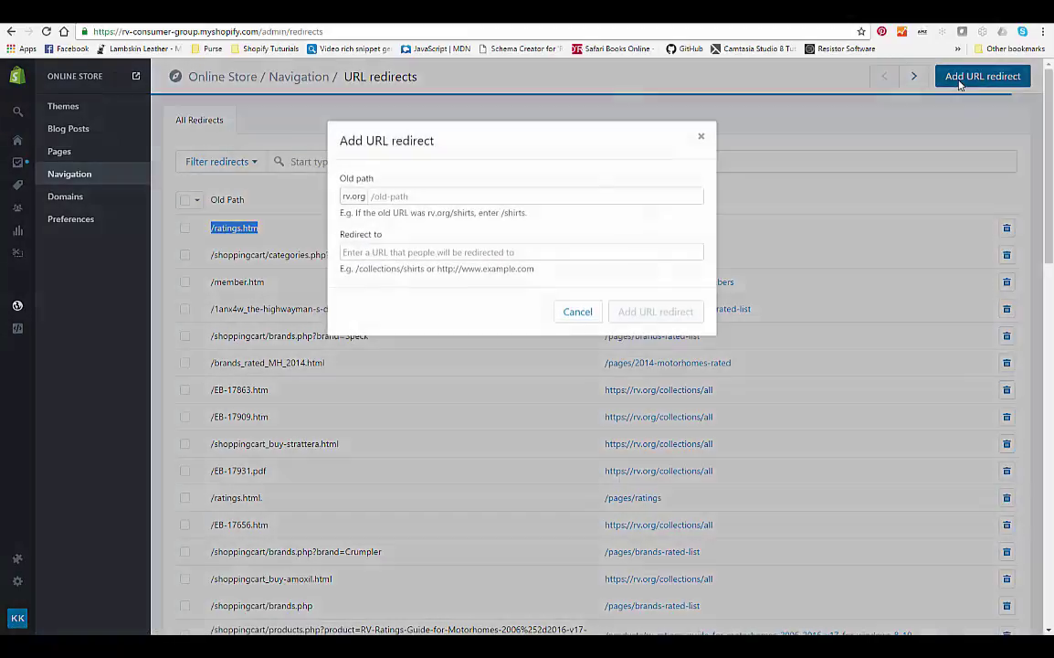
left_click(370, 198)
right_click(387, 195)
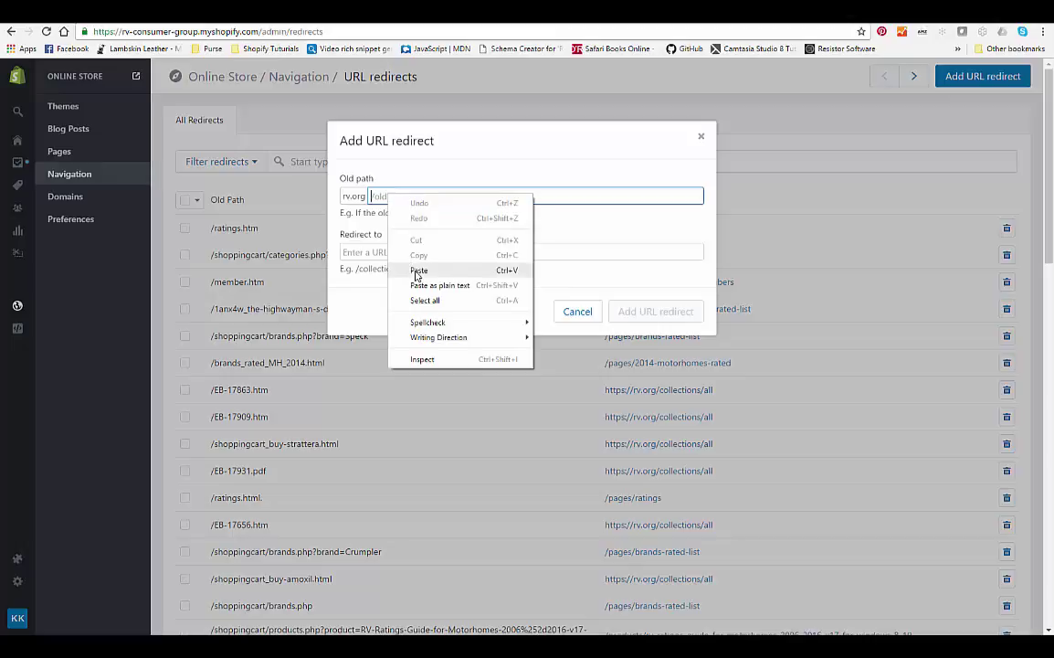
left_click(418, 271)
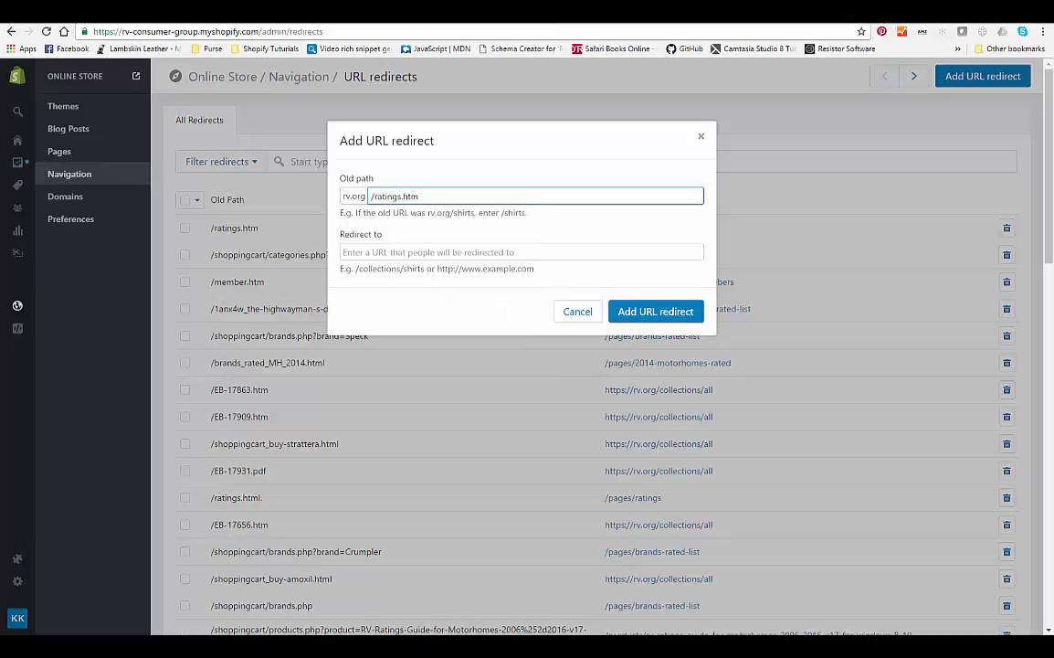
Step: Switch to the RV Consumer Group storefront, open the How We Rate RVs page and copy its full URL
key("ctrl+Tab")
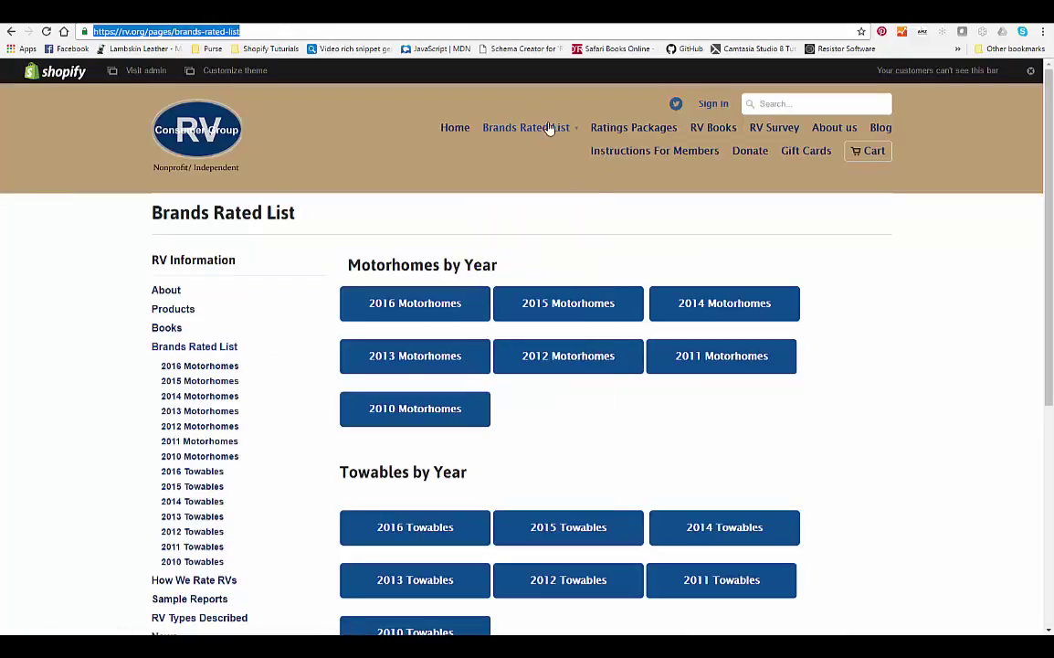
scroll(249, 367, "down", 3)
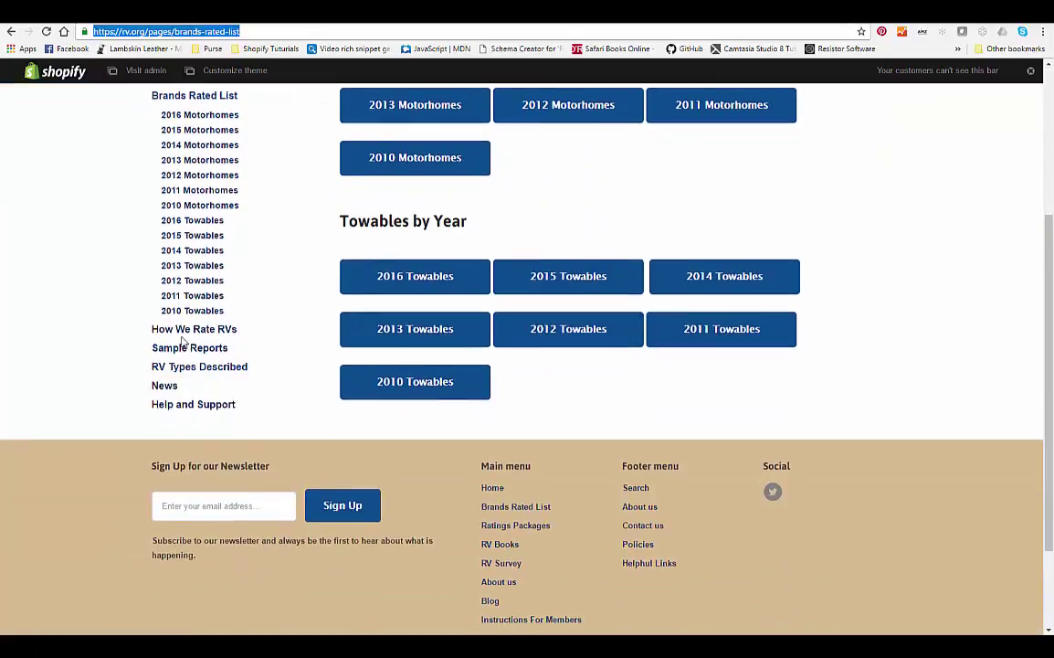
left_click(178, 332)
scroll(180, 444, "down", 1)
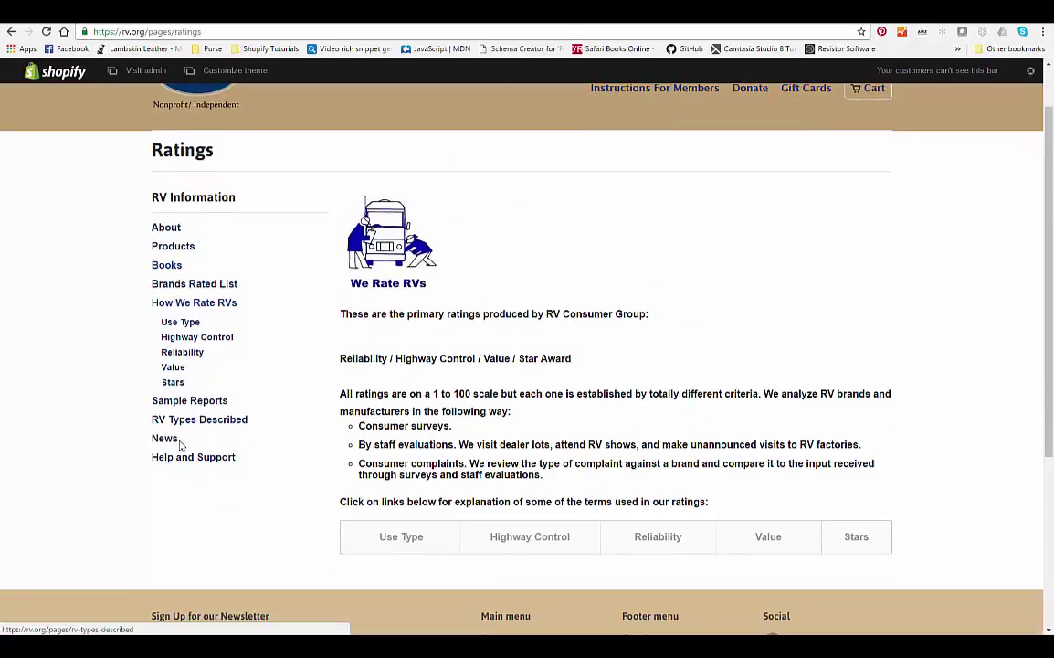
scroll(173, 365, "up", 1)
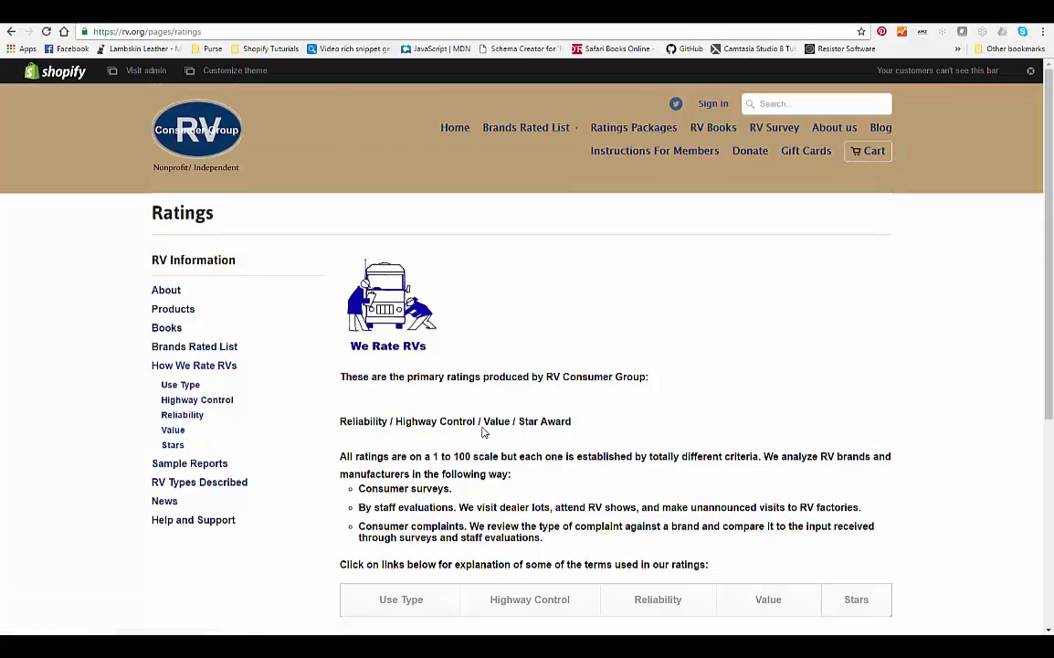
left_click_drag(194, 31, 91, 28)
right_click(104, 30)
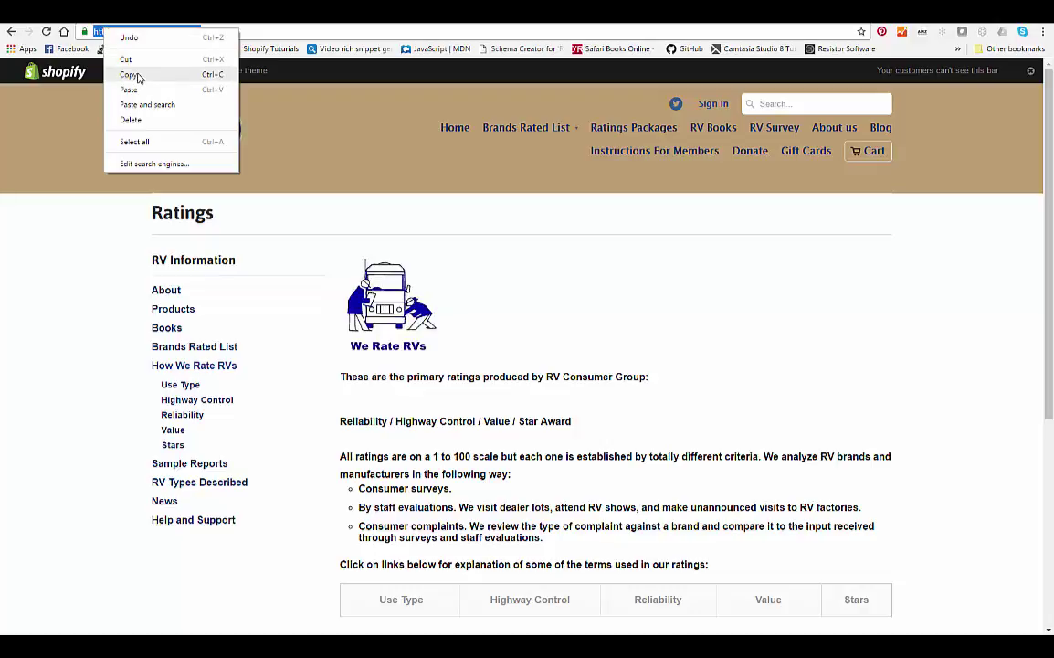
left_click(130, 75)
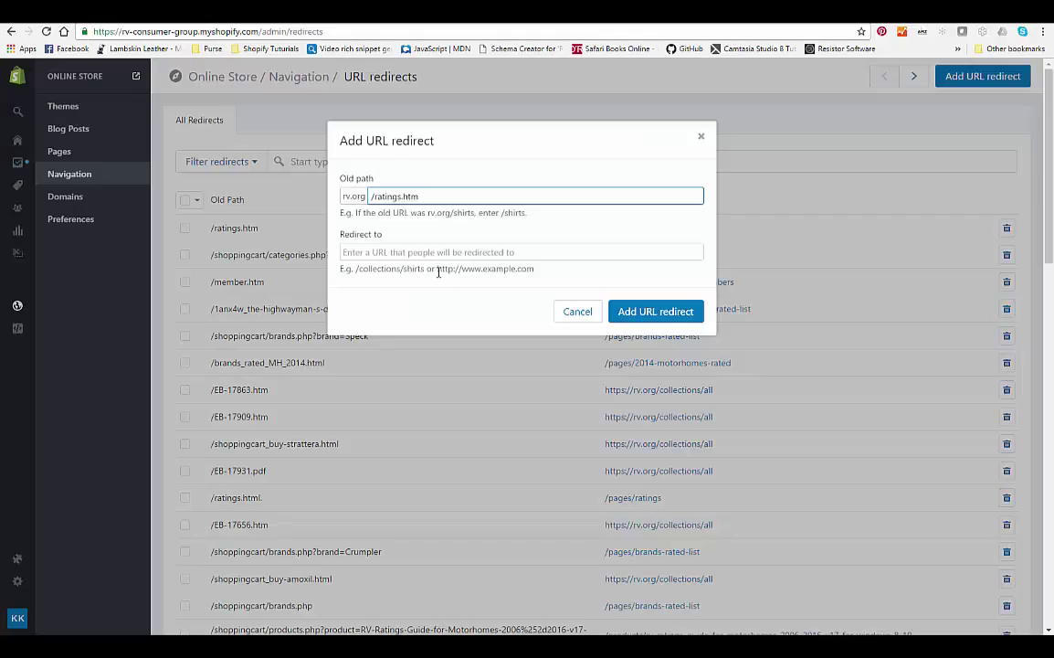
Step: Fill in the copied URL as the redirect target, shorten it to /pages/ratings, and cancel the new redirect
left_click(366, 253)
right_click(395, 255)
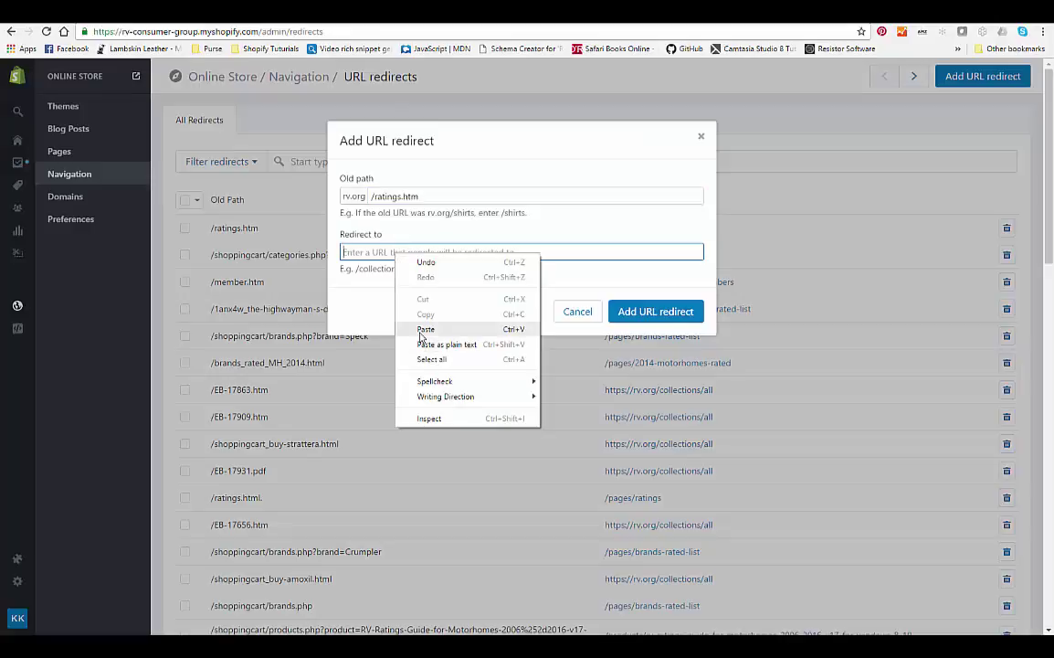
left_click(423, 329)
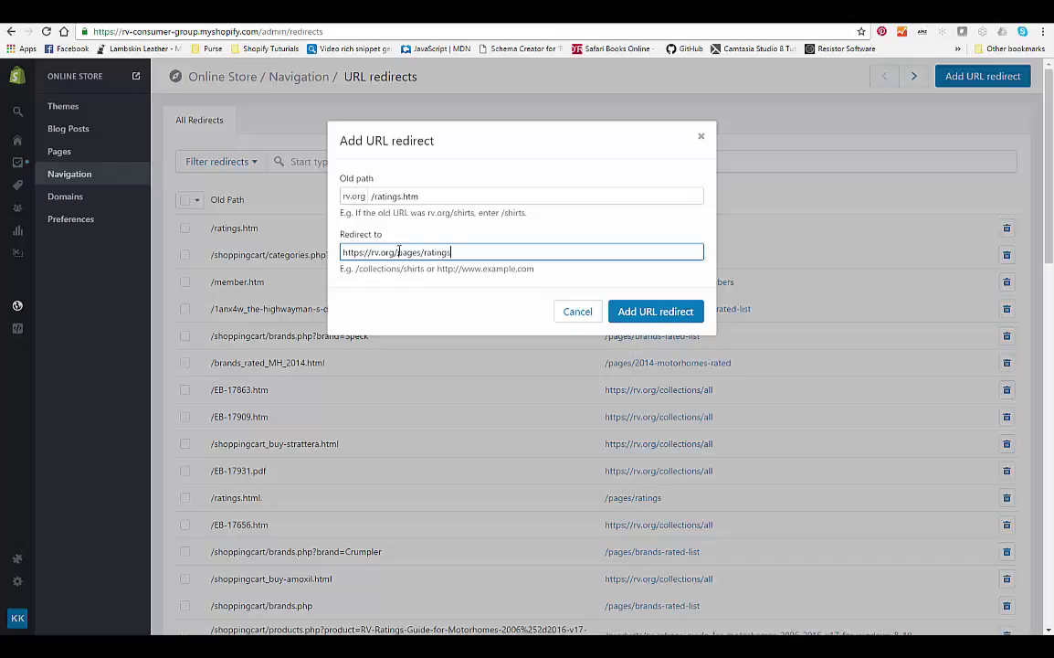
left_click_drag(394, 253, 247, 240)
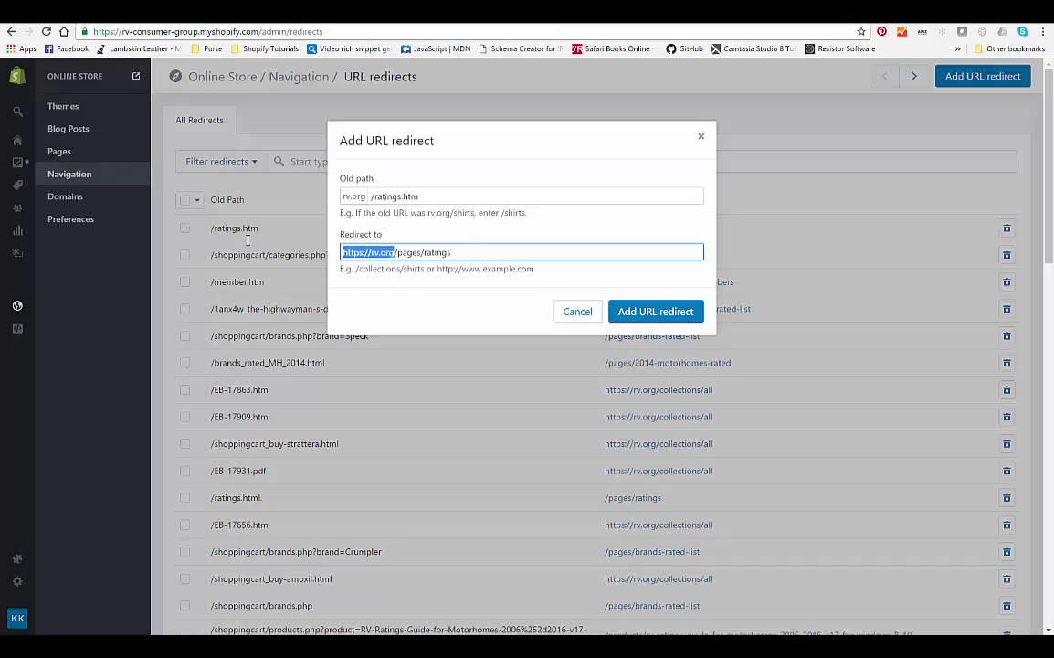
key("BackSpace")
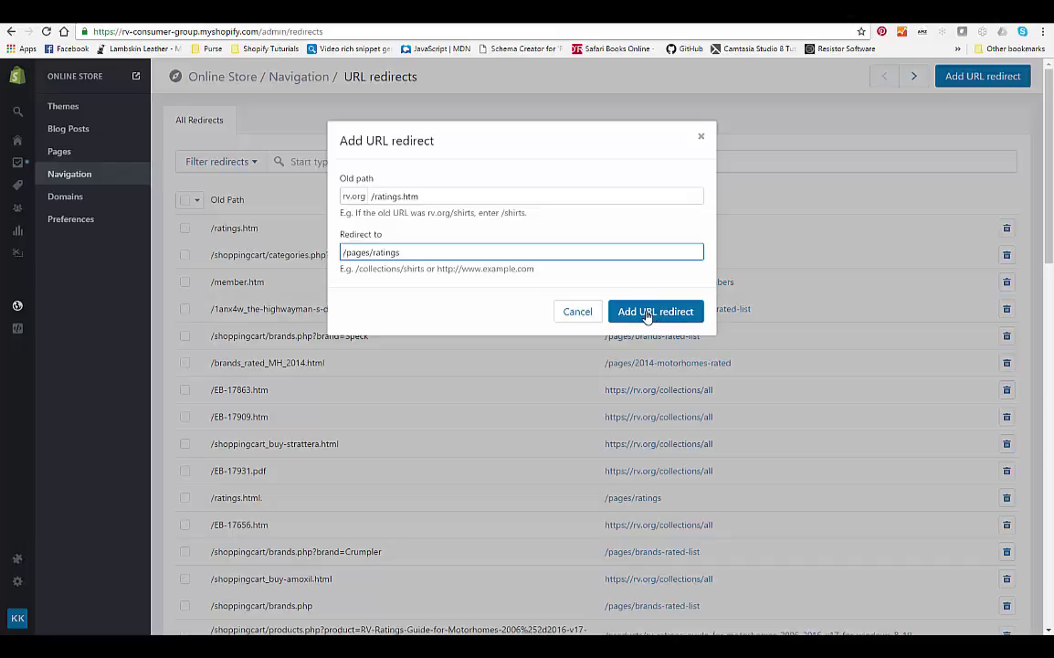
left_click(581, 312)
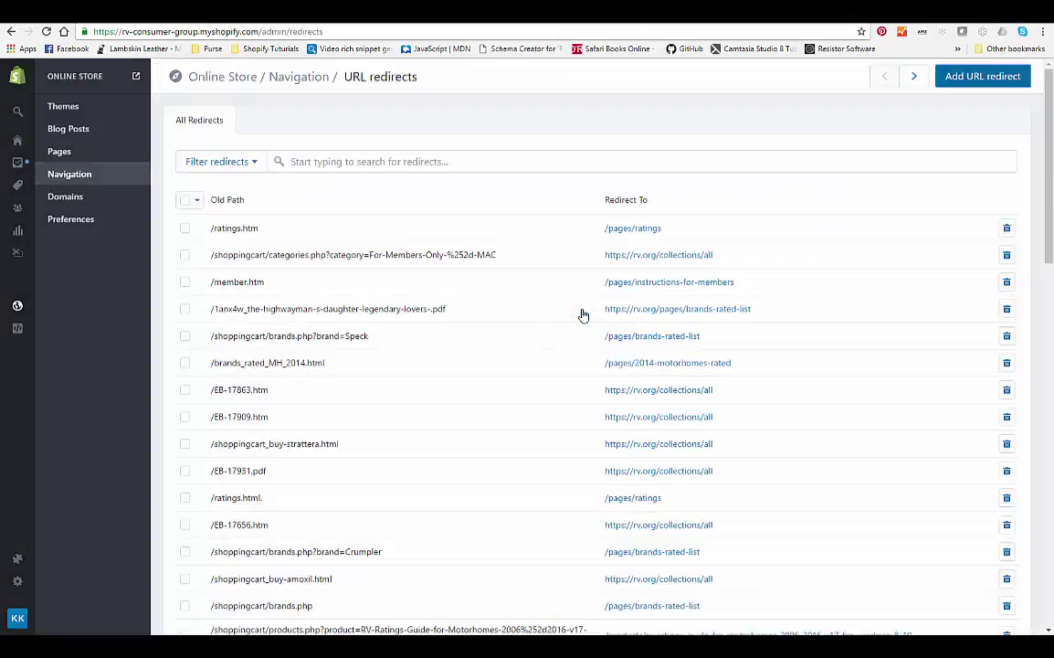
scroll(487, 287, "down", 3)
scroll(487, 288, "down", 7)
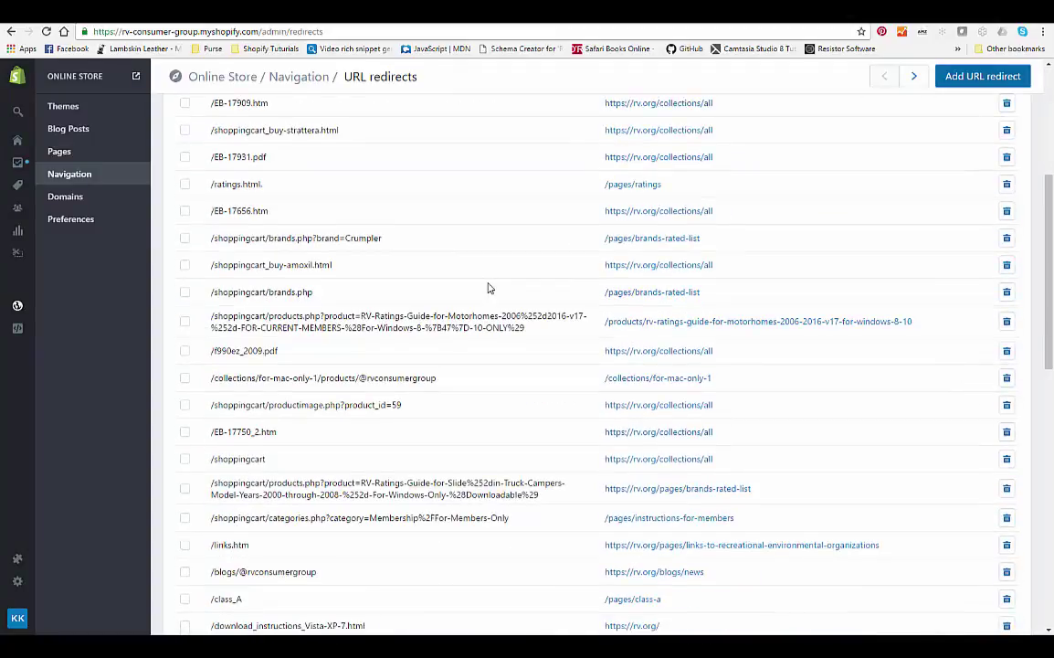
scroll(488, 288, "up", 6)
scroll(487, 288, "up", 4)
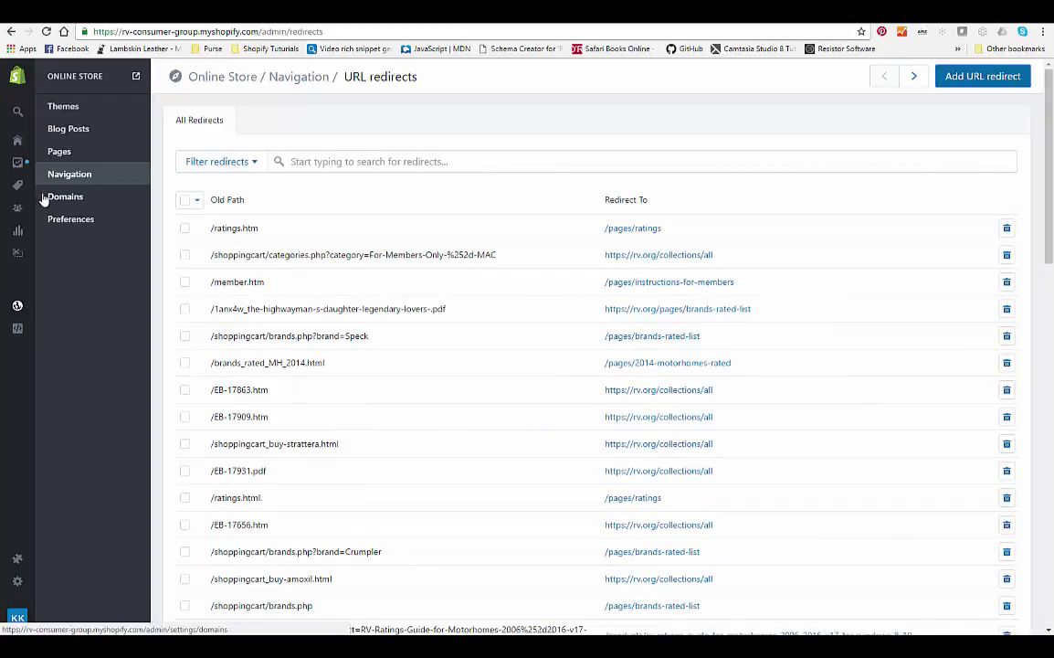
Step: Open the installed Redirectify app and advance to the third page of its crawl errors
mouse_move(17, 516)
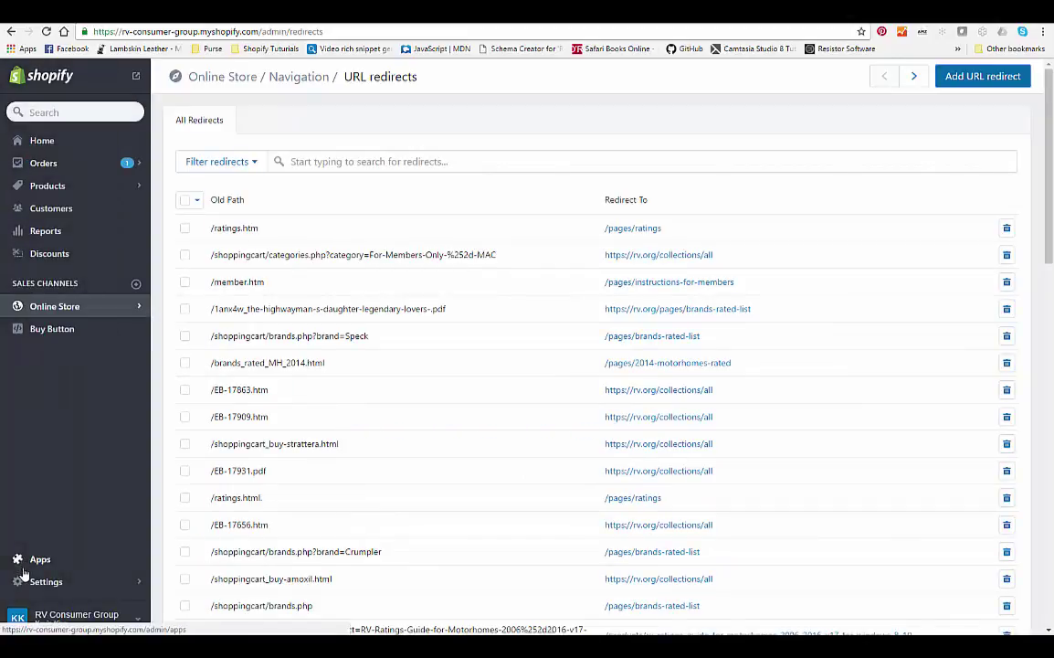
left_click(29, 566)
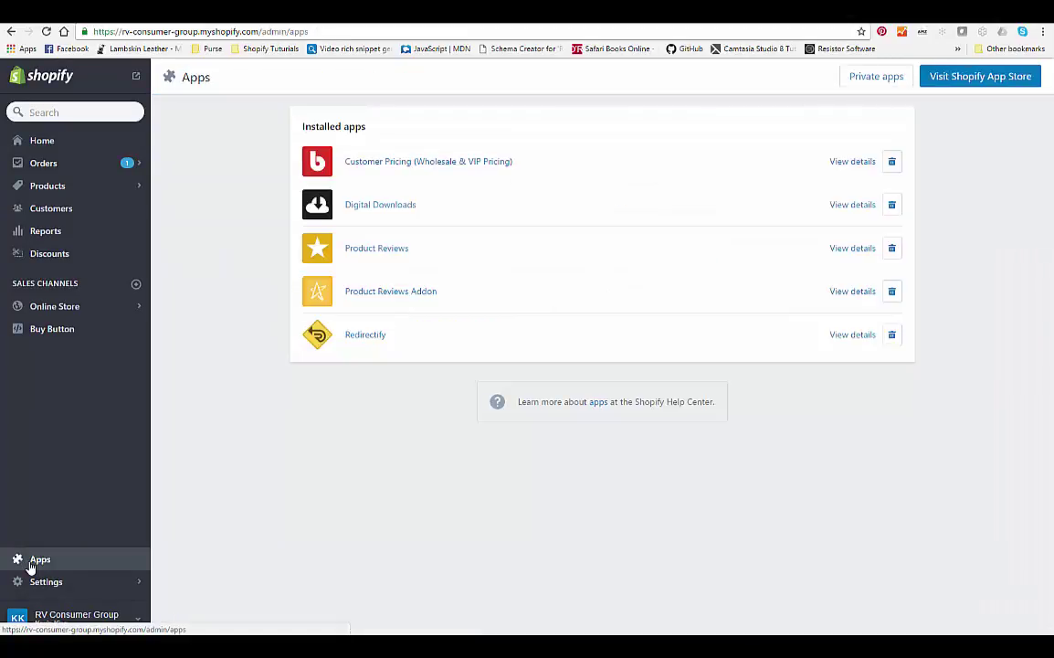
left_click(362, 336)
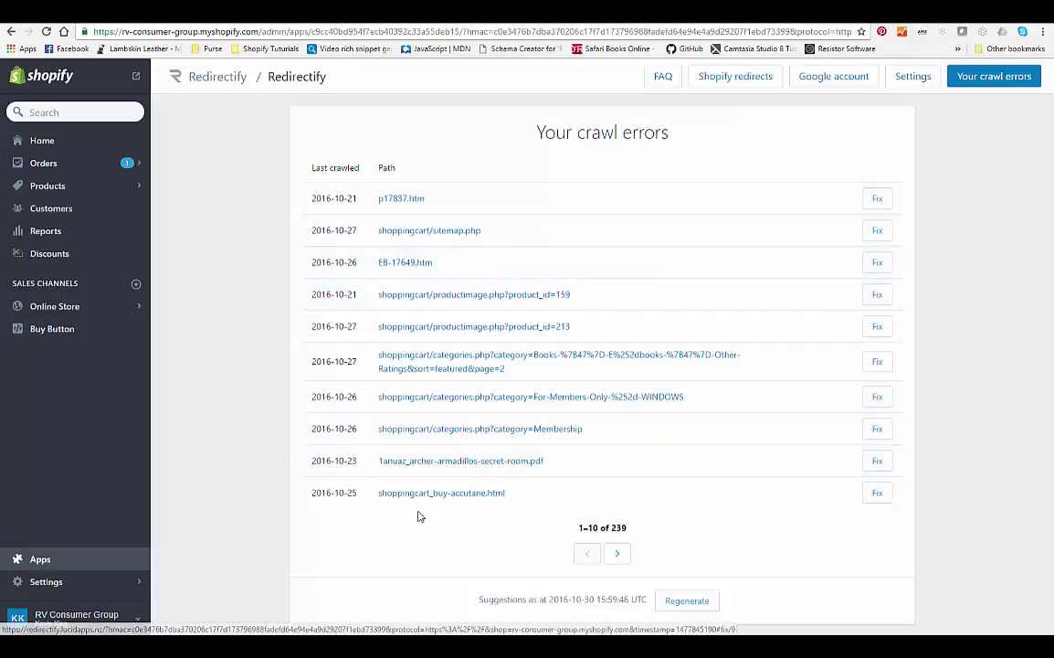
left_click(617, 553)
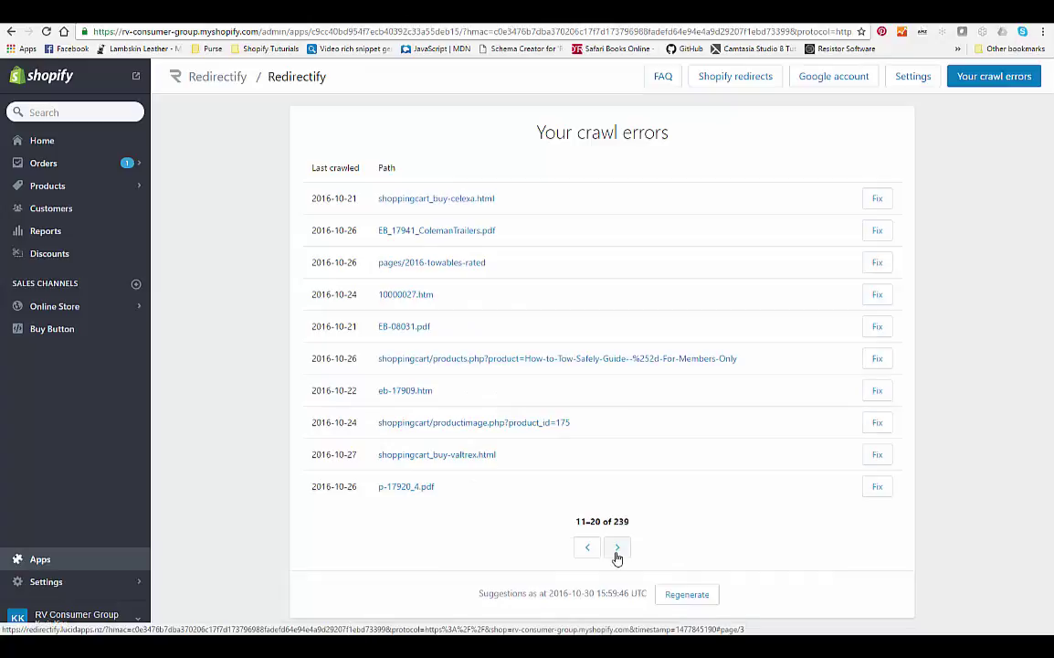
left_click(617, 548)
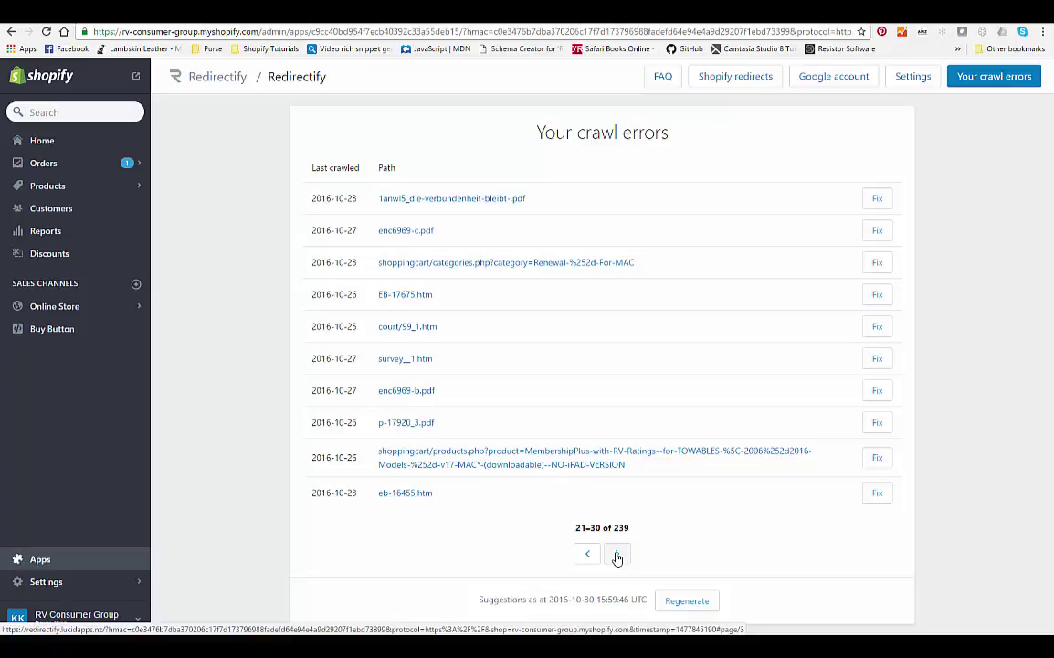
Step: Fix the Renewal-%252d-For-MAC category crawl error by redirecting it to the suggested /collections/for-mac-only-1, and continue to the next error
left_click(516, 263)
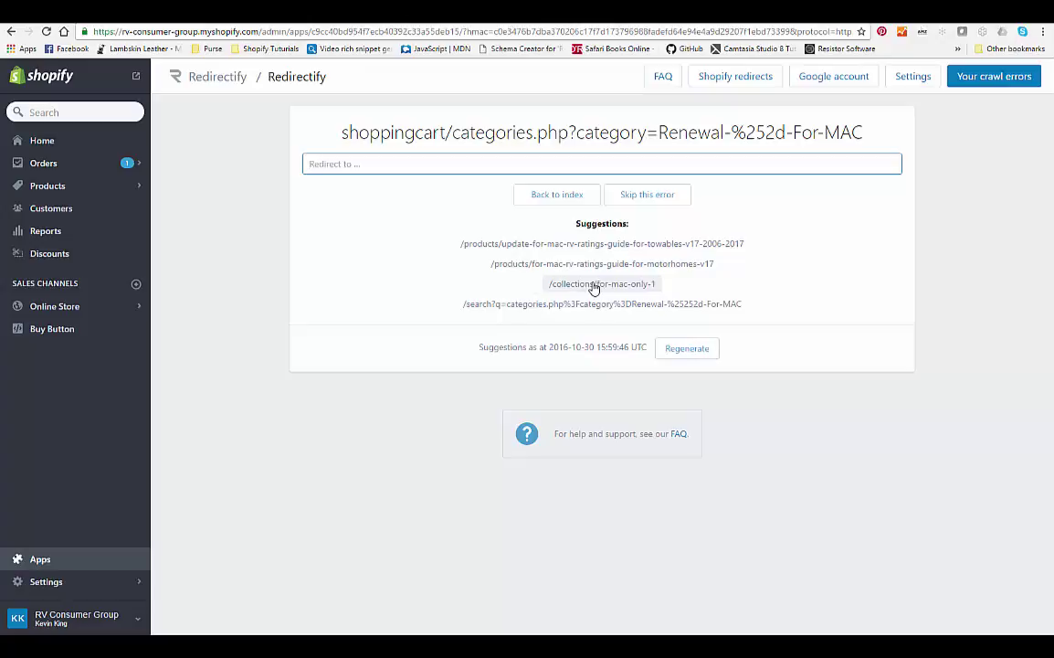
left_click(594, 285)
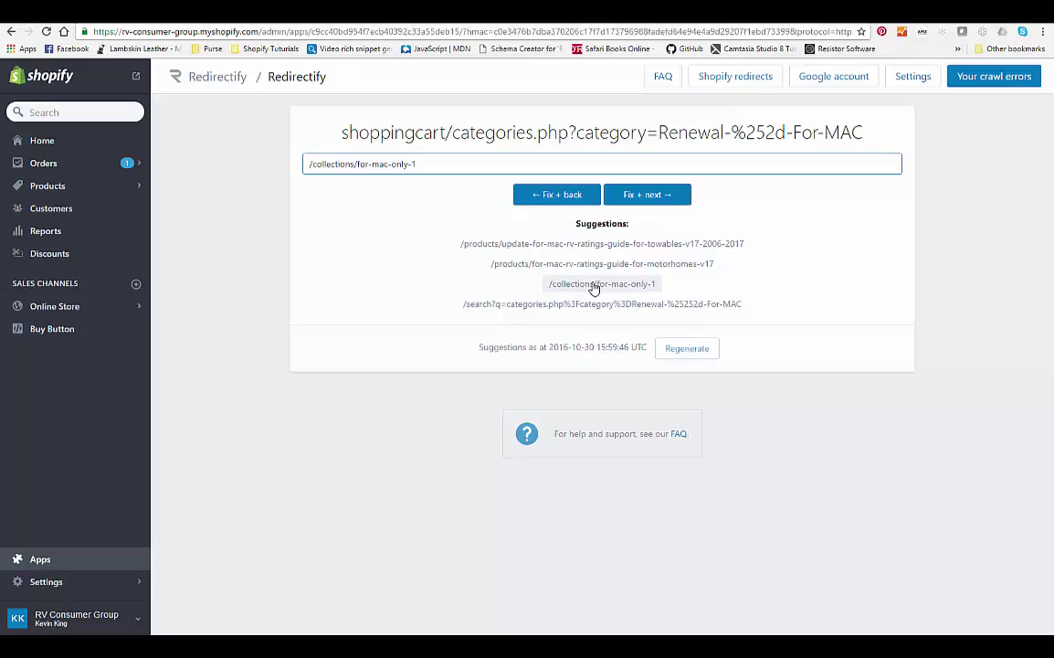
left_click(629, 195)
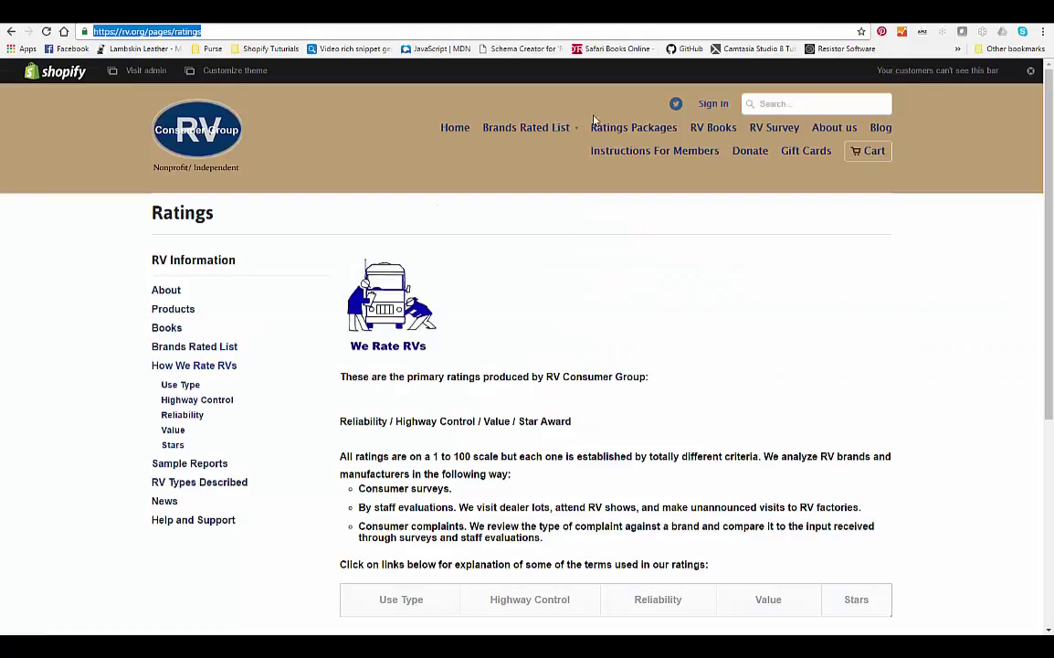
mouse_move(536, 123)
left_click(626, 132)
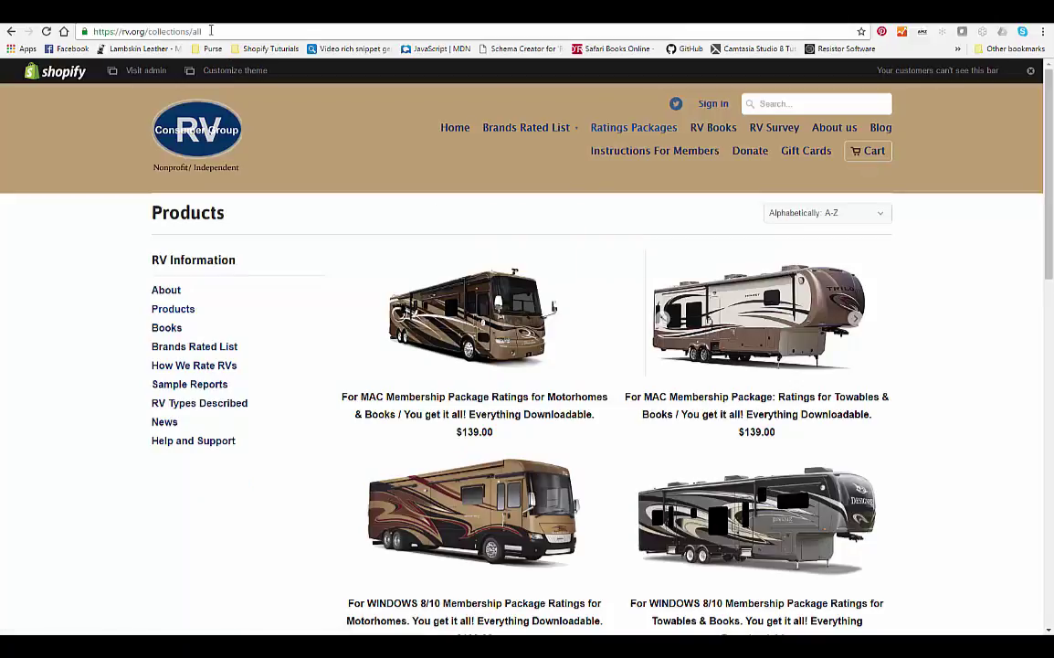
left_click_drag(201, 31, 79, 31)
right_click(145, 32)
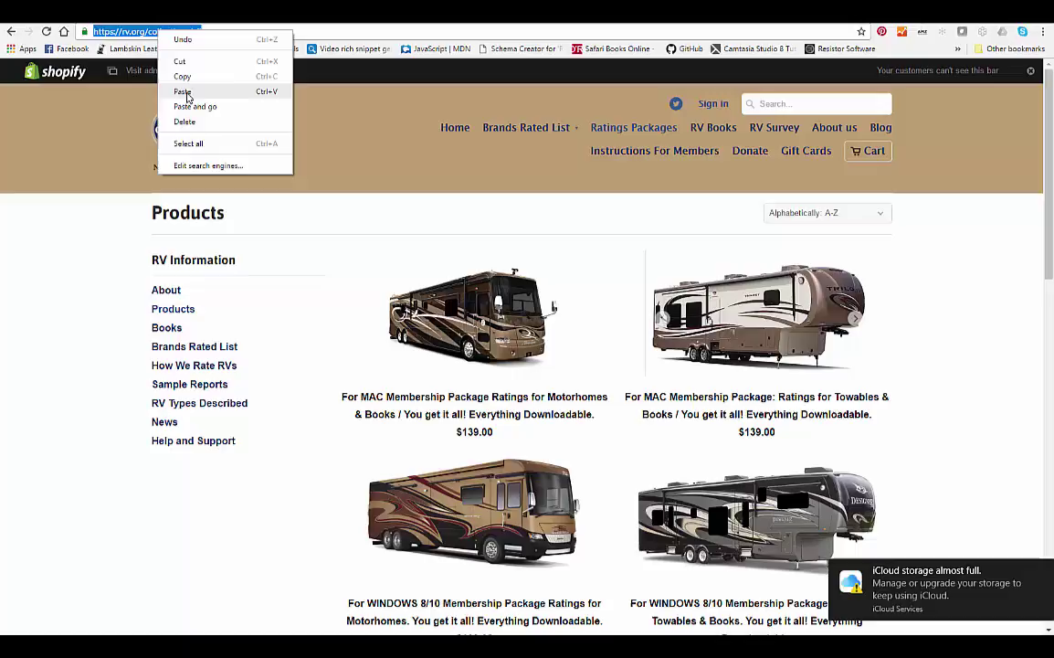
left_click(183, 76)
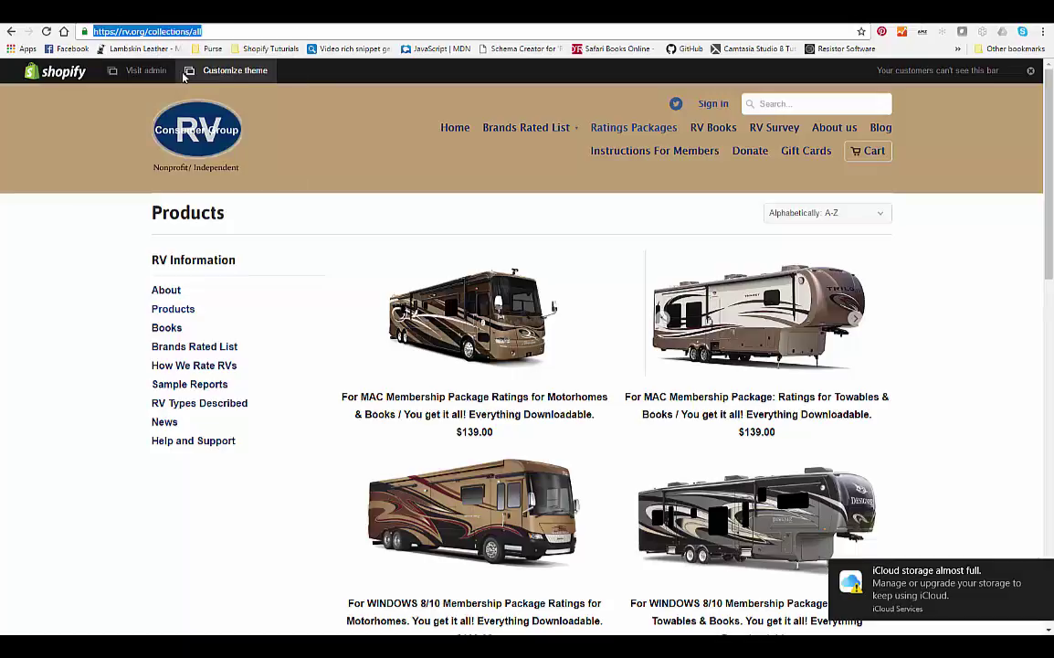
left_click(168, 71)
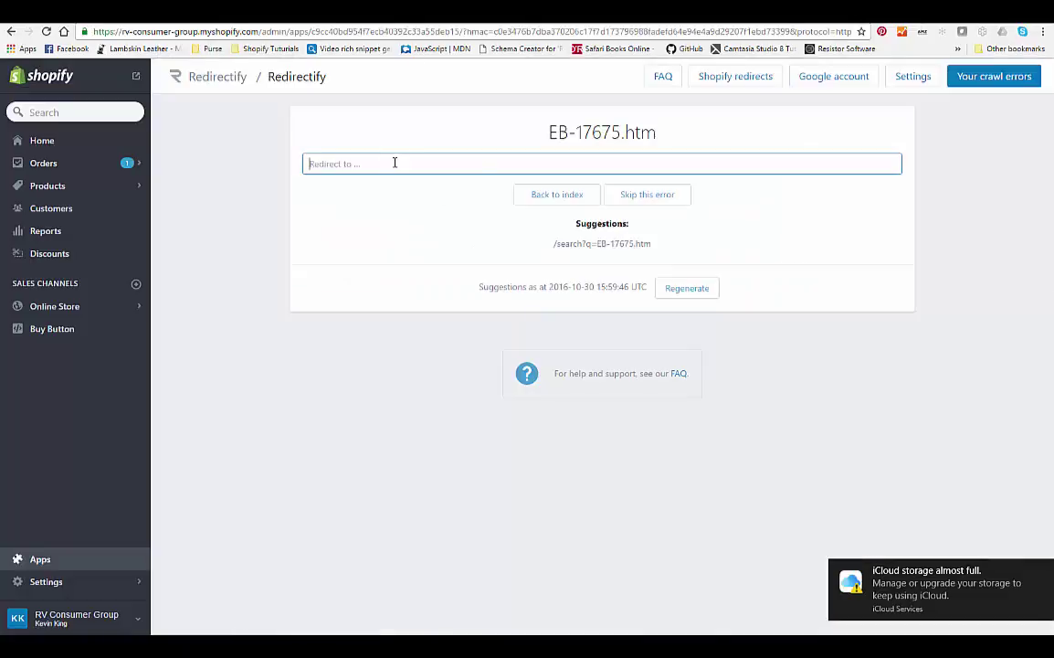
right_click(343, 163)
left_click(365, 240)
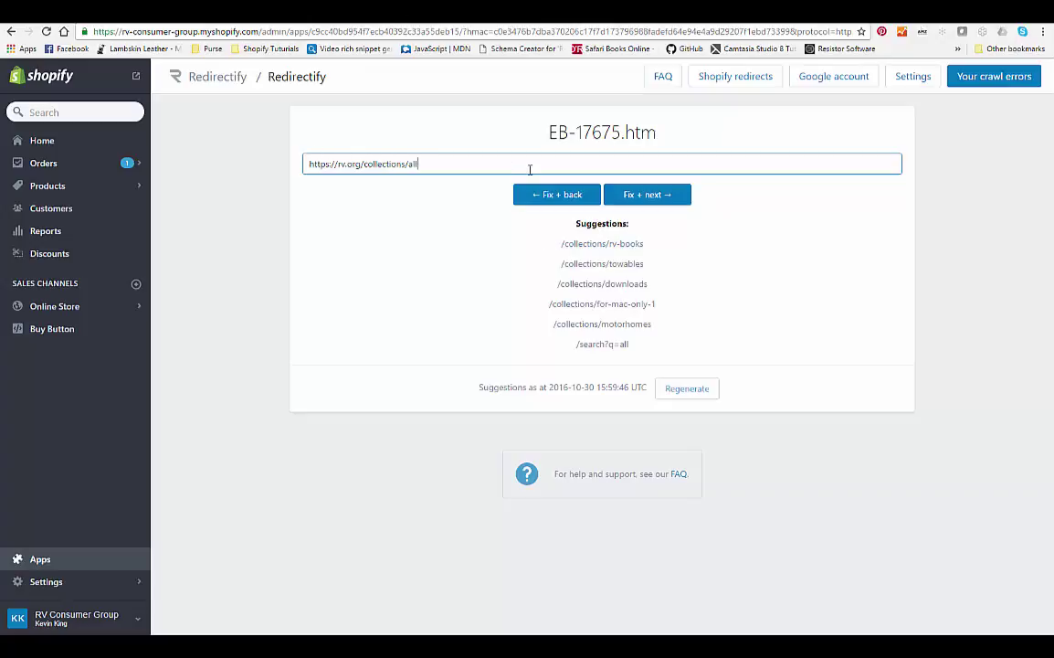
left_click(644, 197)
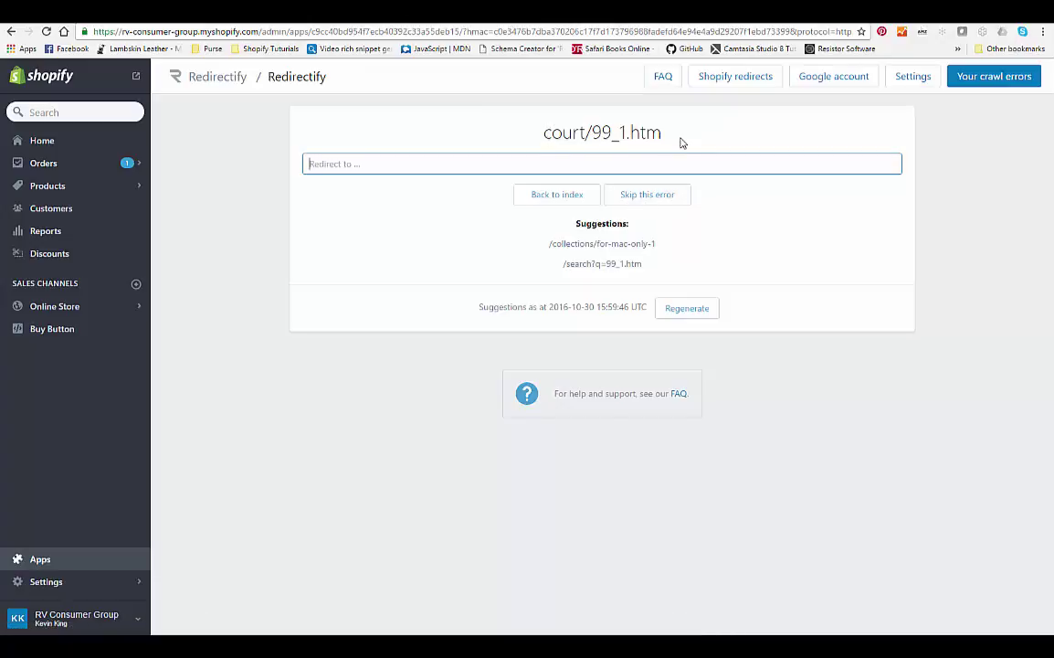
Step: Skip the crawl errors for court/99_1.htm, survey__1.htm, enc6969-b.pdf and p-17920_3.pdf
left_click(642, 196)
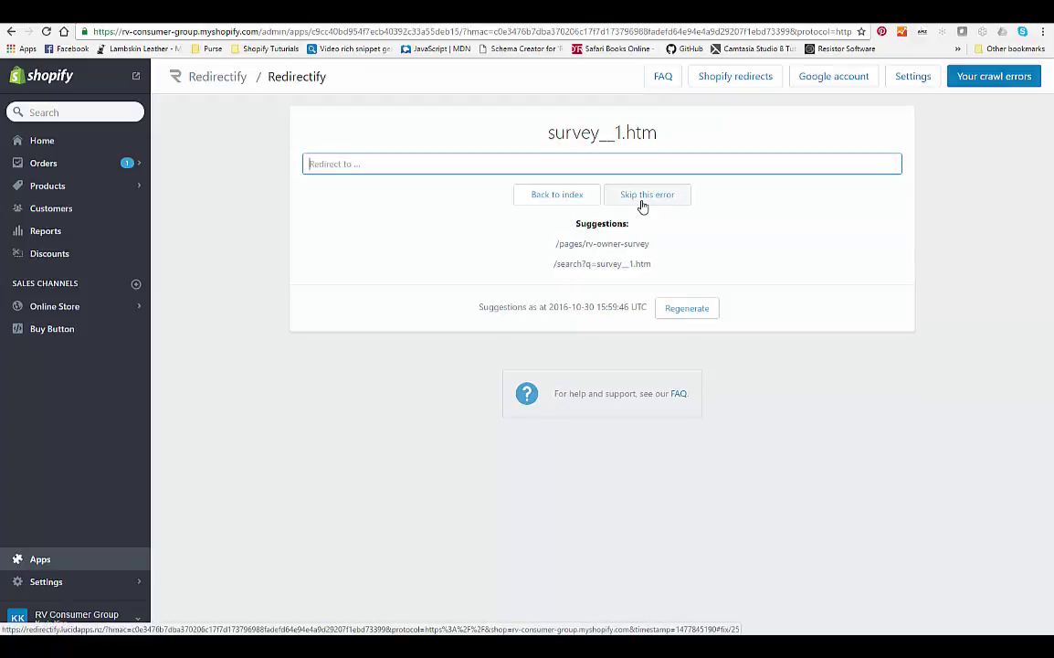
left_click(642, 196)
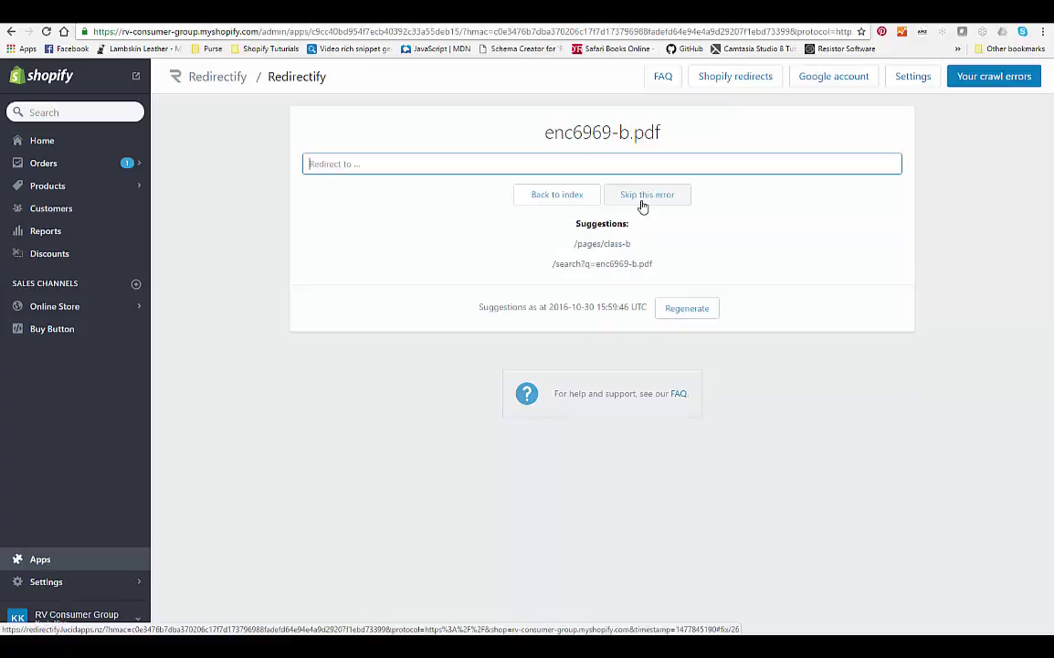
left_click(642, 202)
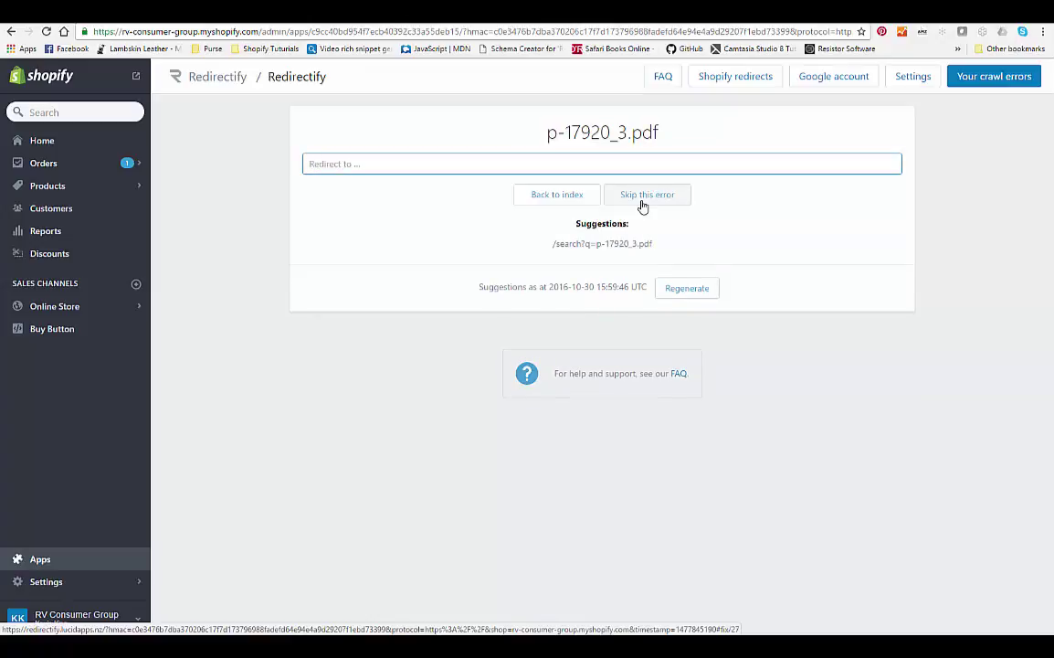
left_click(642, 203)
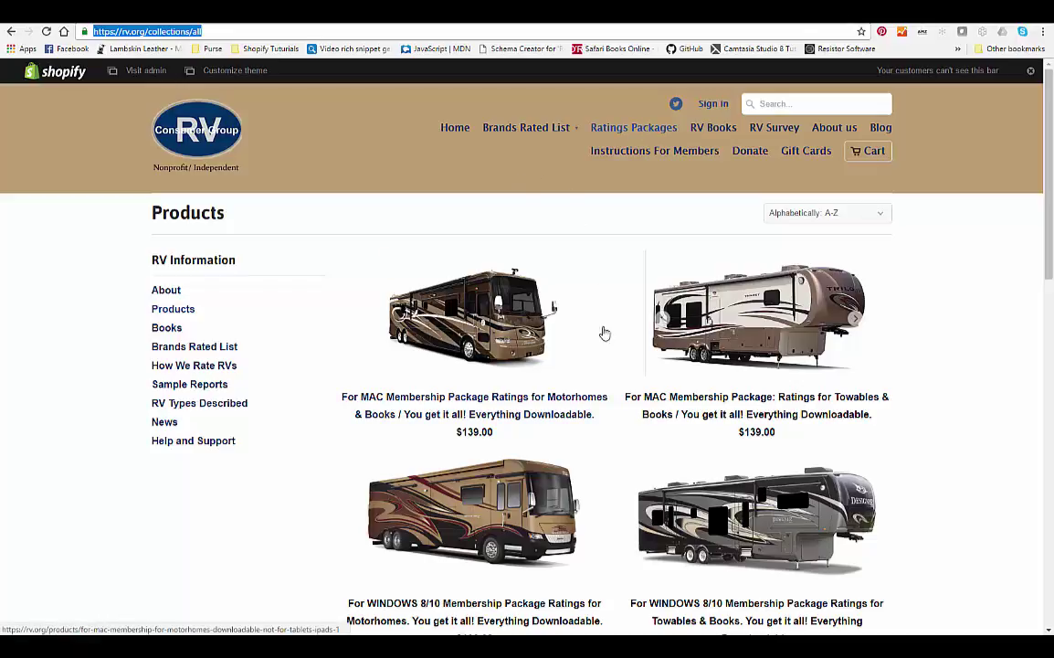
Step: Open the For MAC motorhomes membership package on the storefront and compare it with the product named in the current Redirectify crawl error
scroll(457, 315, "down", 5)
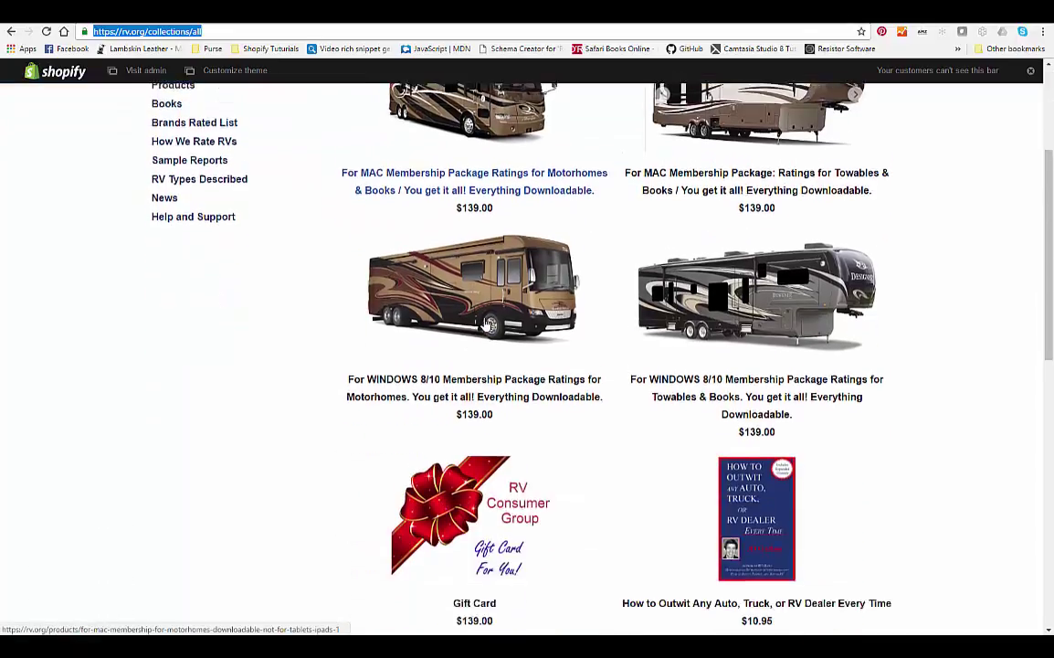
scroll(494, 329, "up", 4)
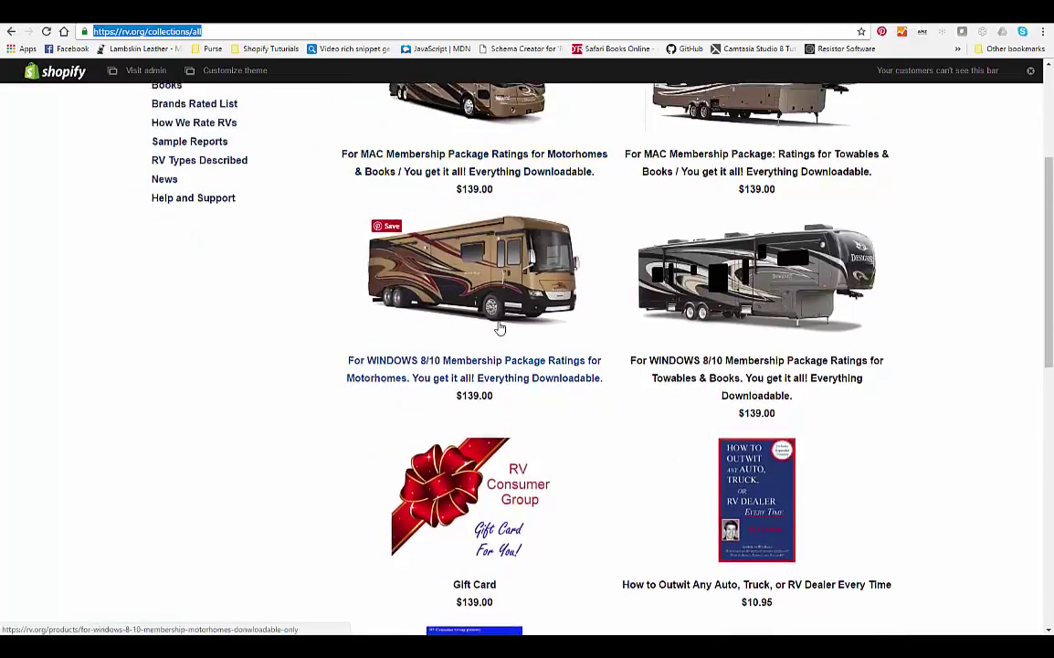
left_click(466, 245)
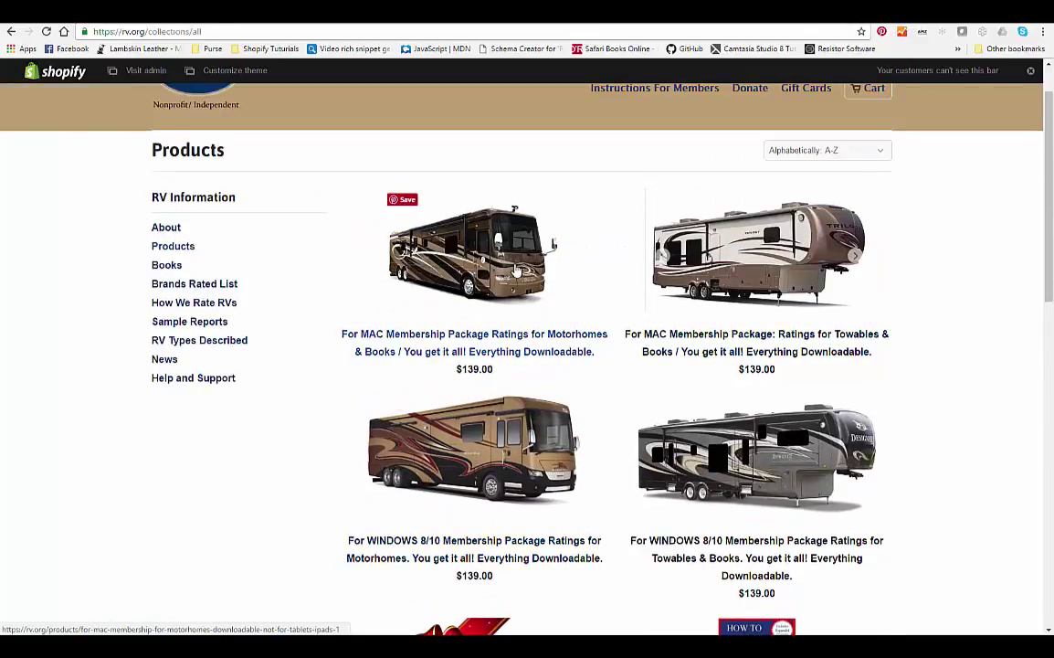
key("ctrl+Tab")
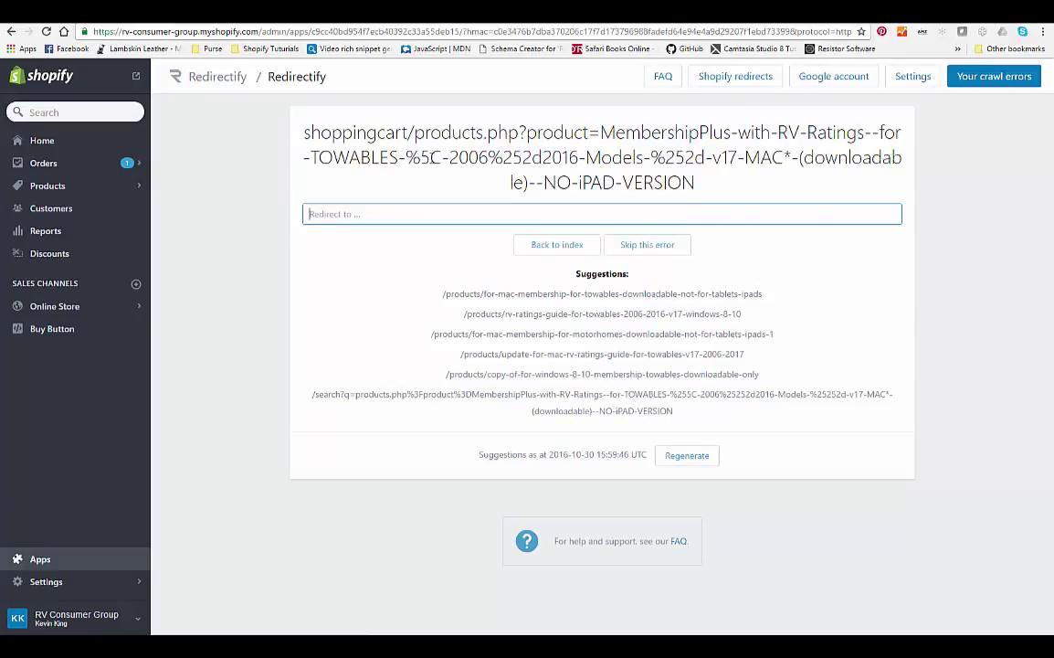
key("ctrl+Tab")
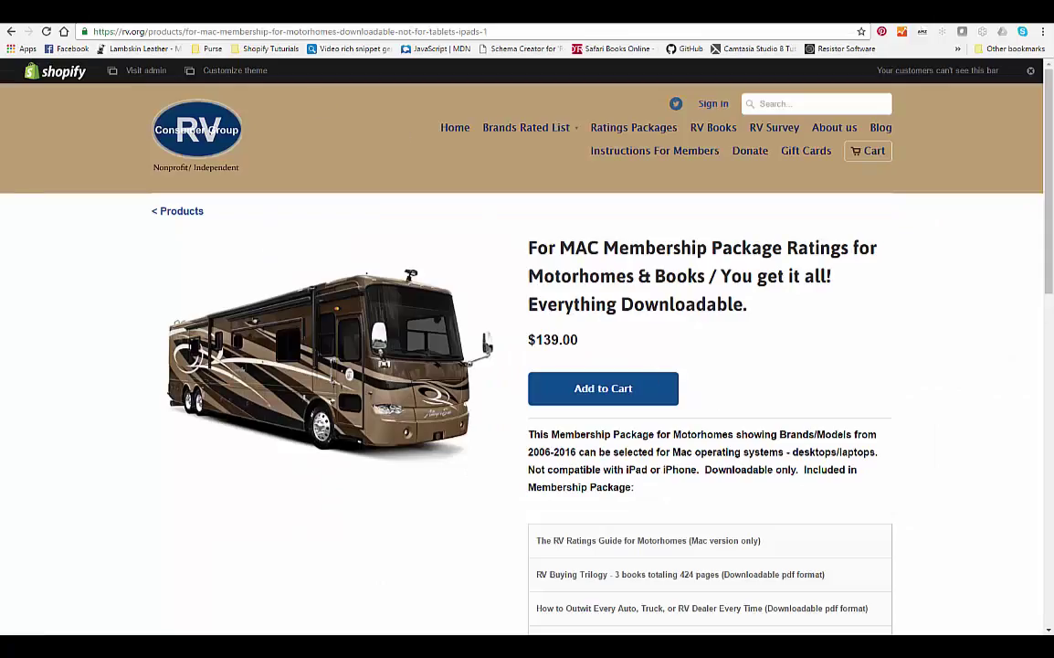
Step: Return to the product list, open the For MAC Membership Package for Towables, and copy its page URL
left_click(11, 32)
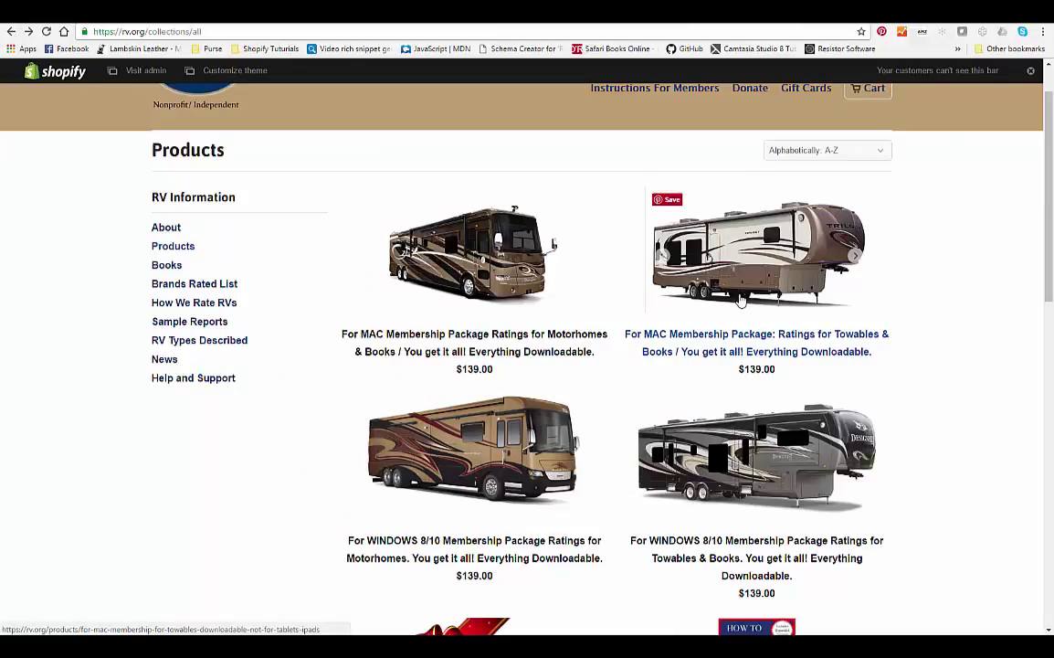
left_click(668, 272)
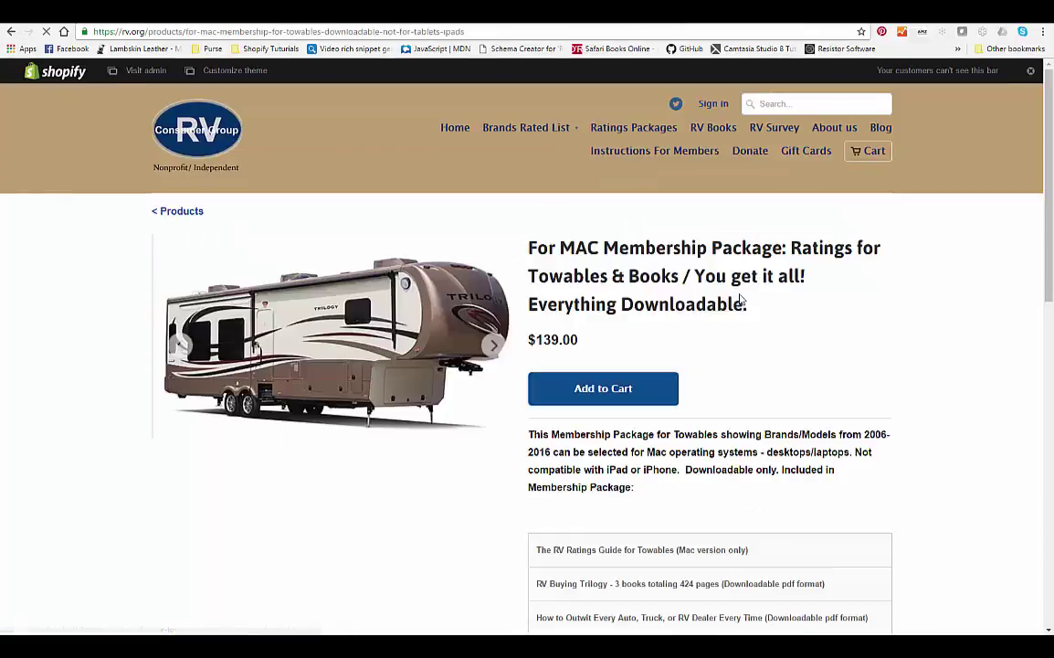
left_click(251, 35)
right_click(251, 35)
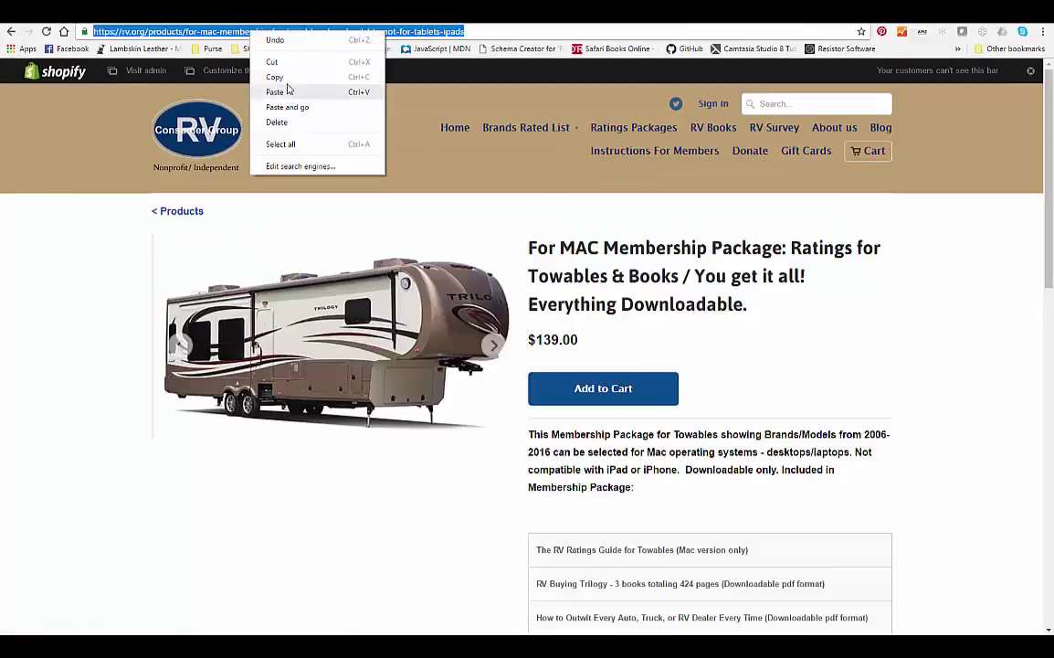
left_click(265, 74)
Step: Fix the MembershipPlus TOWABLES MAC crawl error with the suggested /products/for-mac-membership-for-towables-downloadable-not-for-tablets-ipads redirect, and continue to the next error
key("ctrl+Tab")
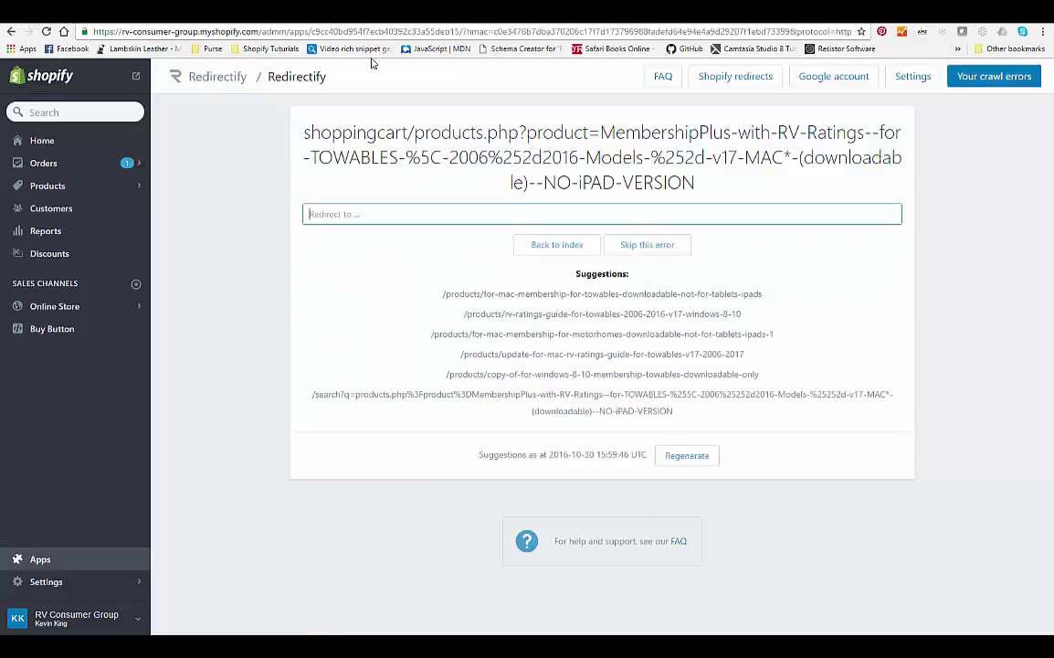
left_click(515, 296)
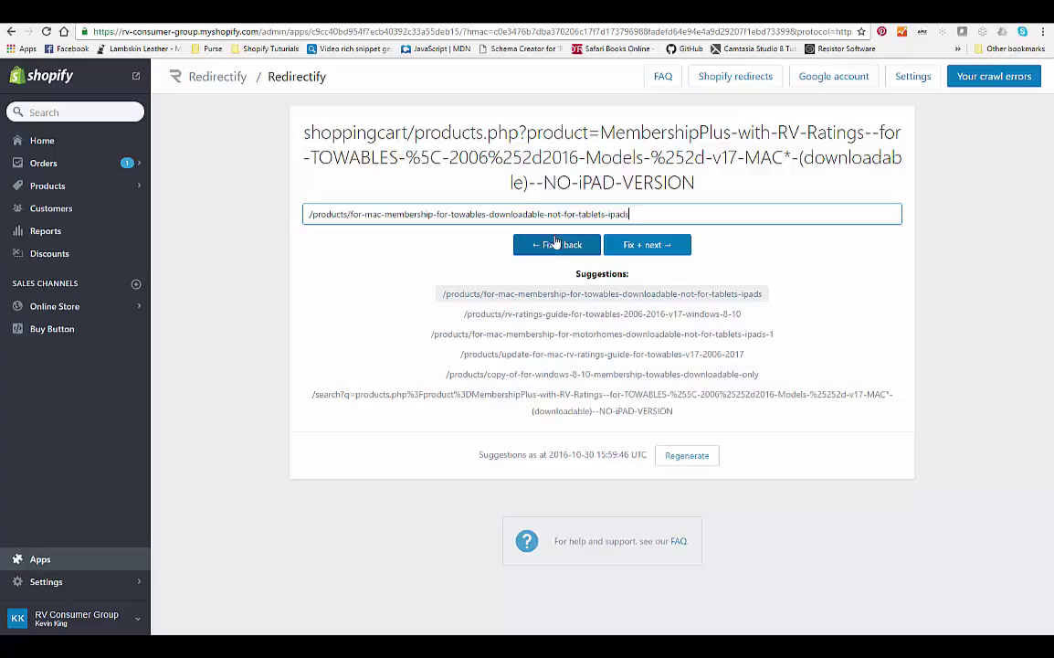
left_click(646, 245)
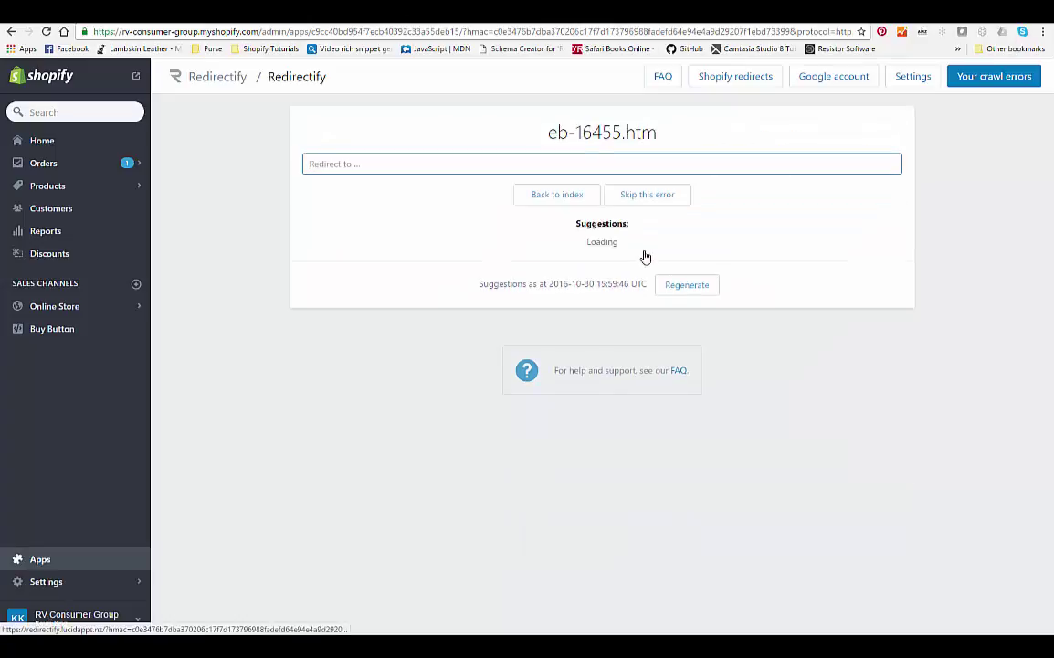